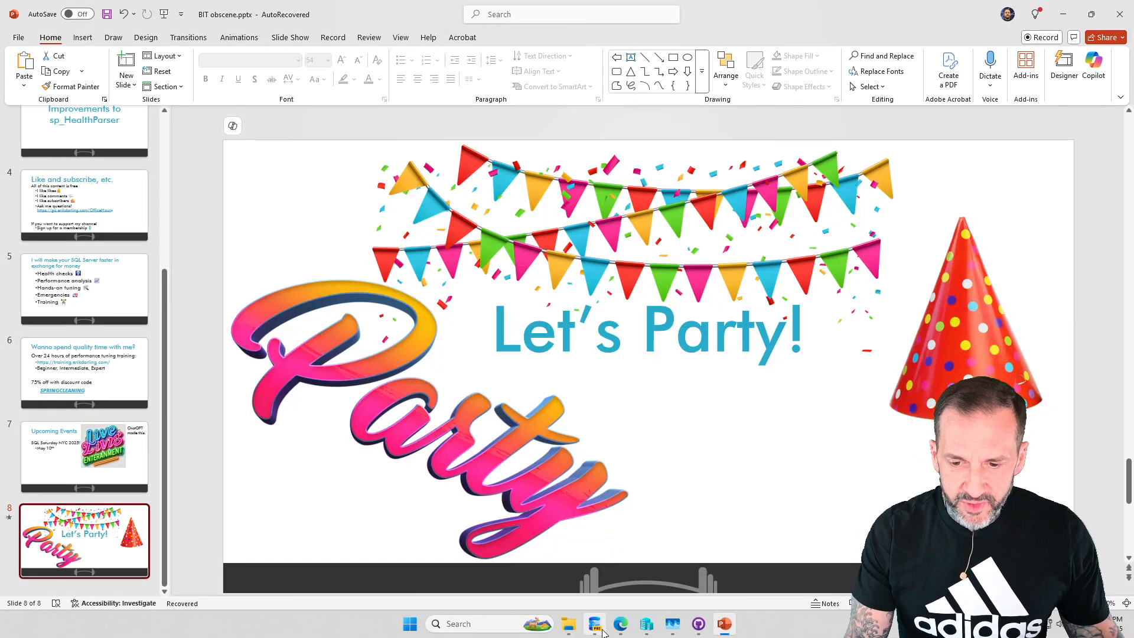
Bring the sp_HealthParser script back to the front from the taskbar.
left_click(594, 623)
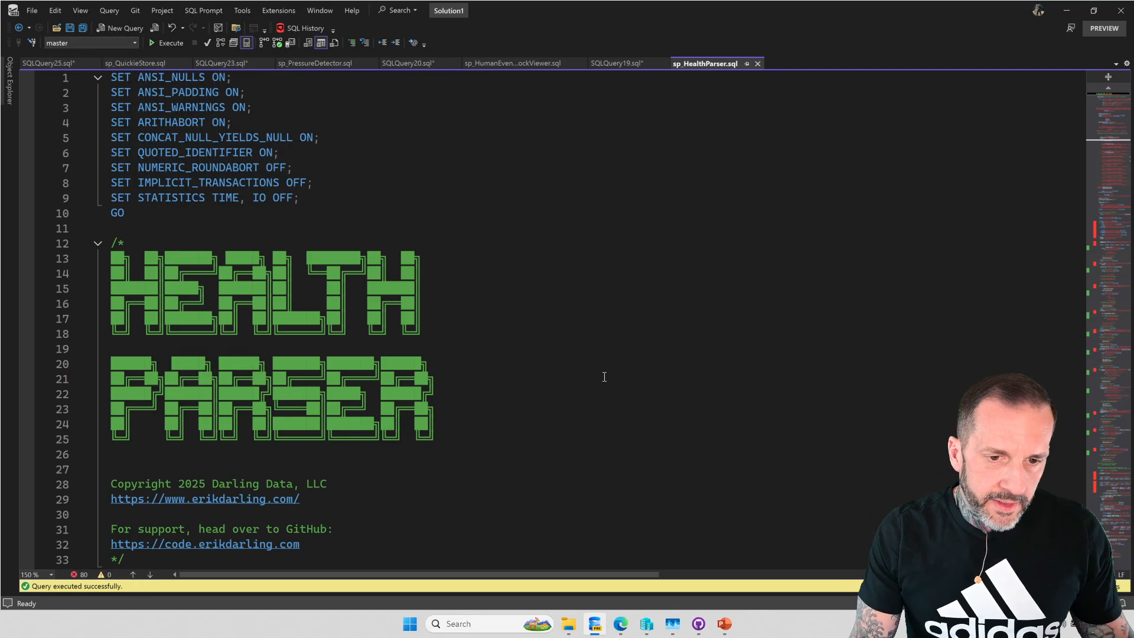
scroll(603, 374, "down", 1)
scroll(592, 375, "down", 3)
scroll(592, 374, "down", 2)
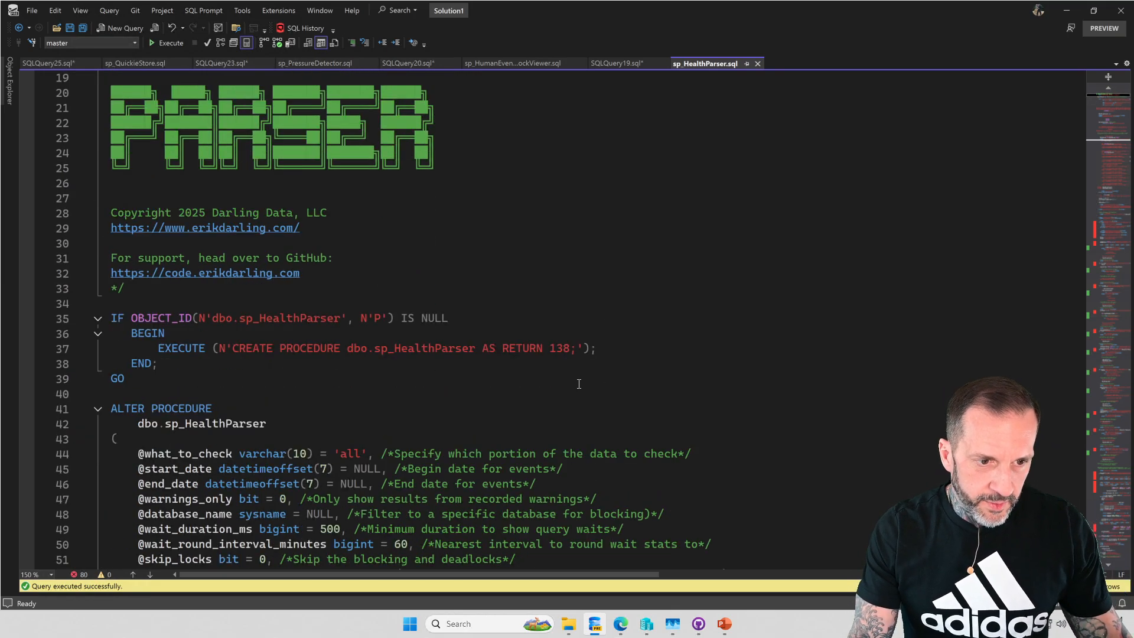
scroll(592, 375, "down", 2)
scroll(585, 405, "down", 2)
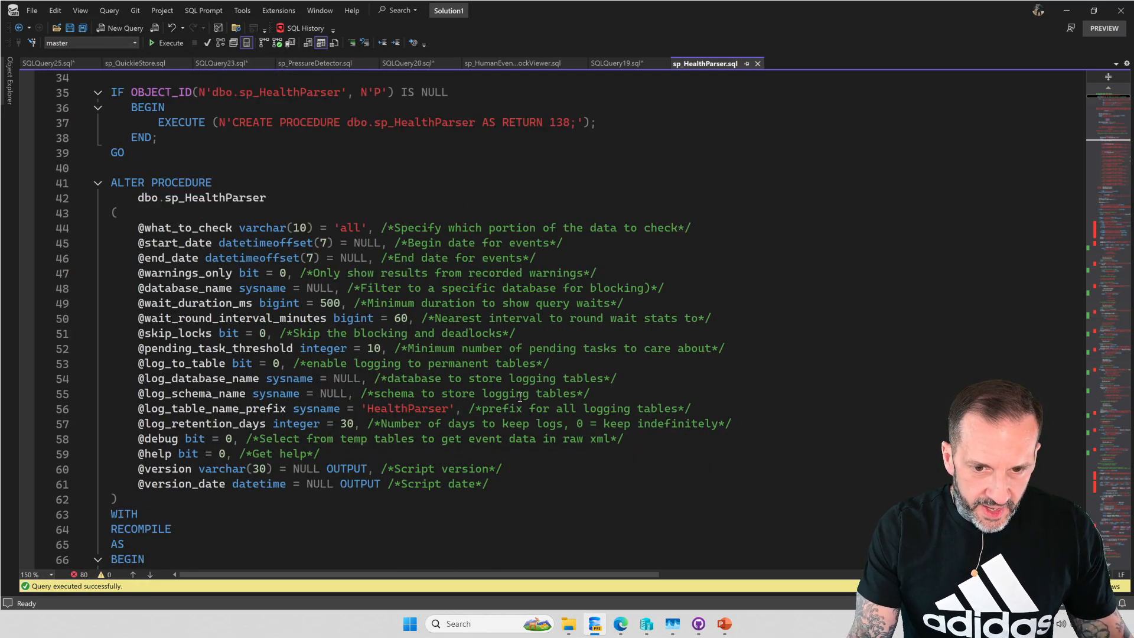
double_click(175, 362)
key("ctrl+f")
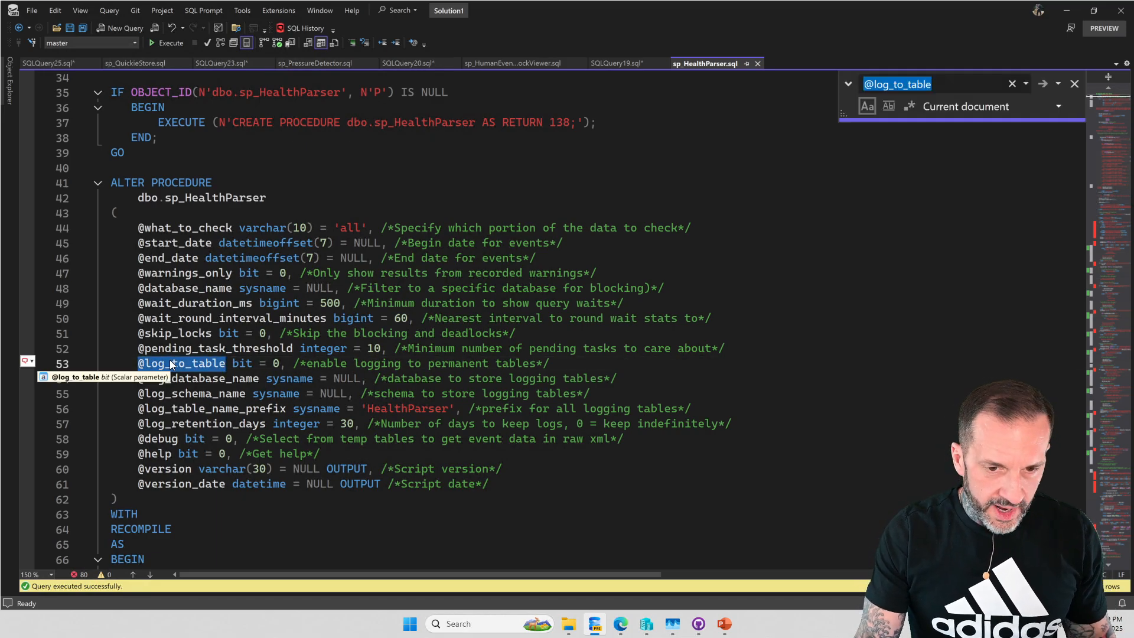
key("Return")
key("Return")
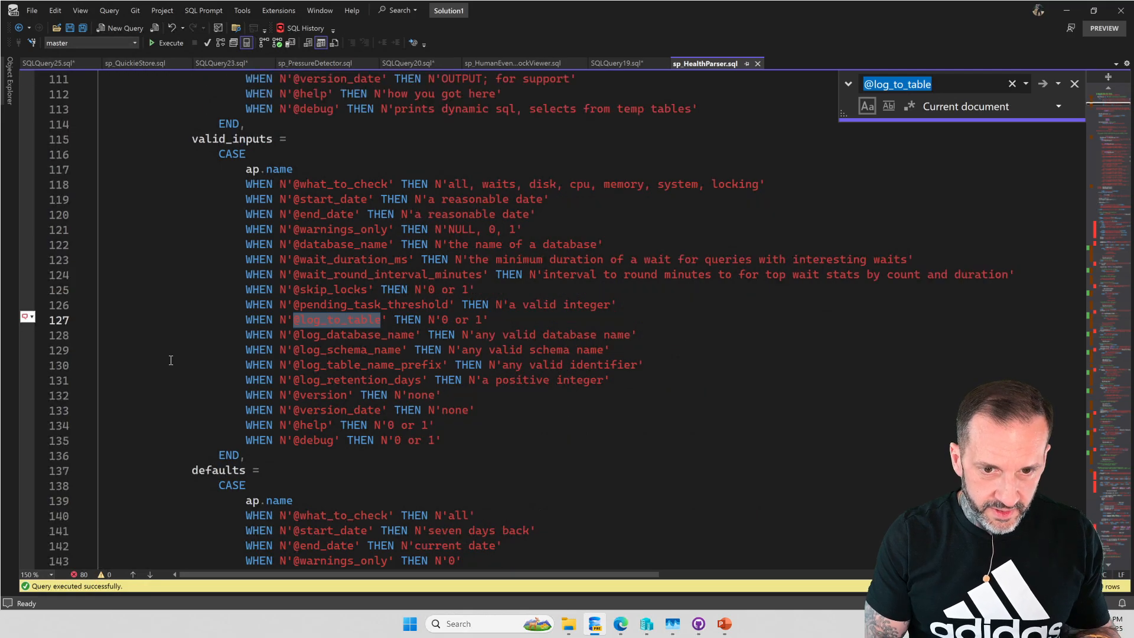
key("Return")
key("Return")
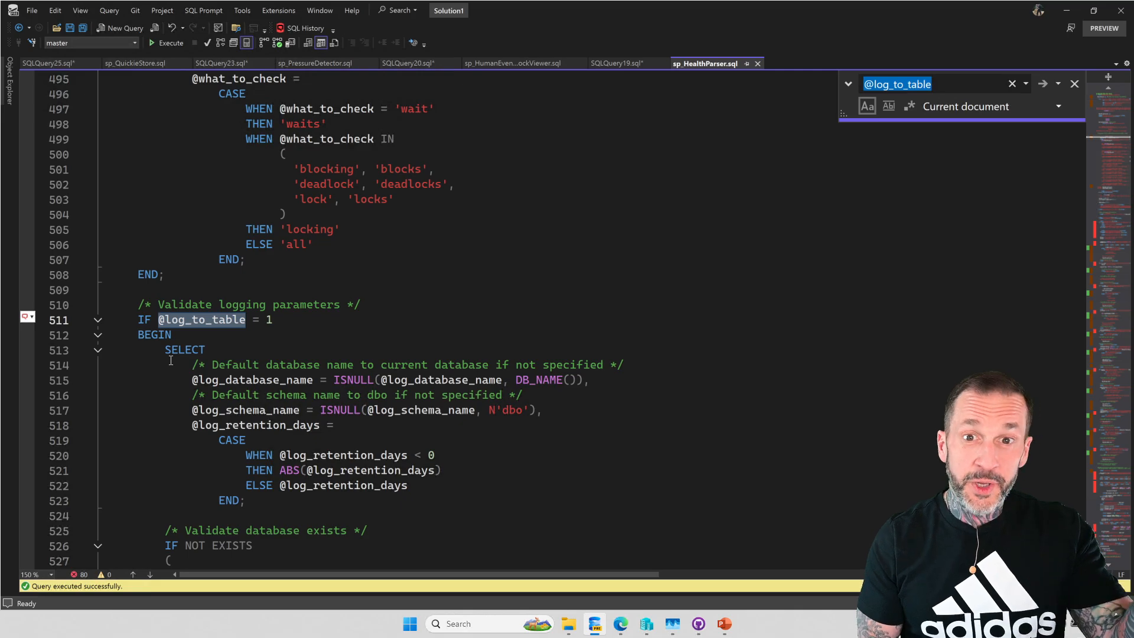
key("Return")
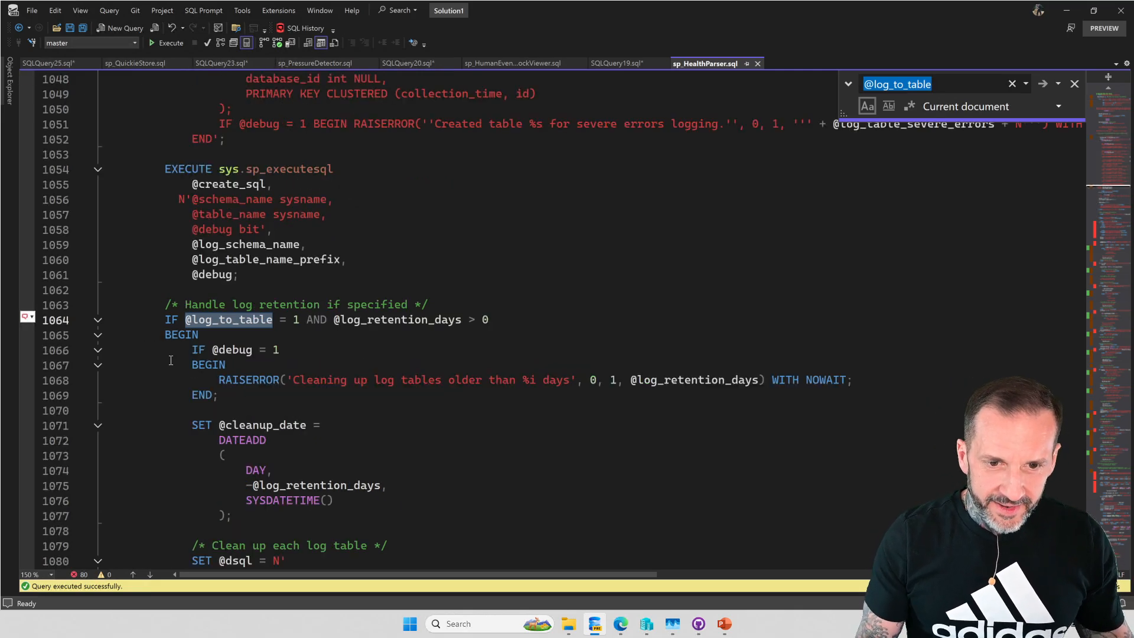
scroll(171, 360, "up", 4)
scroll(355, 349, "up", 3)
scroll(567, 340, "up", 7)
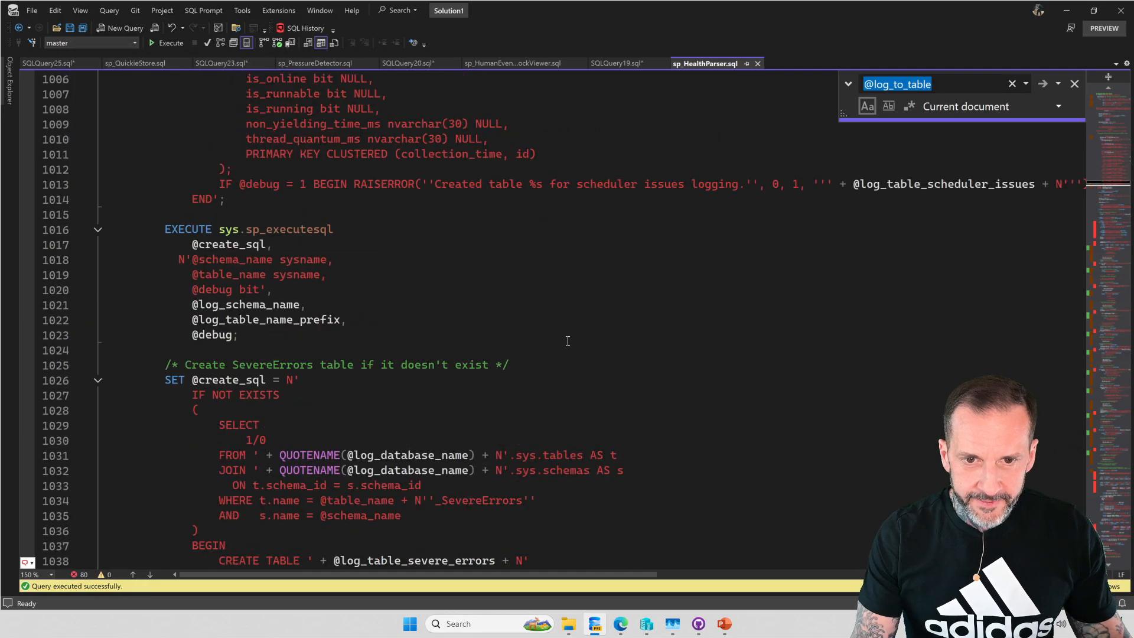
scroll(567, 341, "up", 10)
scroll(620, 333, "up", 7)
scroll(709, 324, "up", 13)
scroll(804, 311, "up", 12)
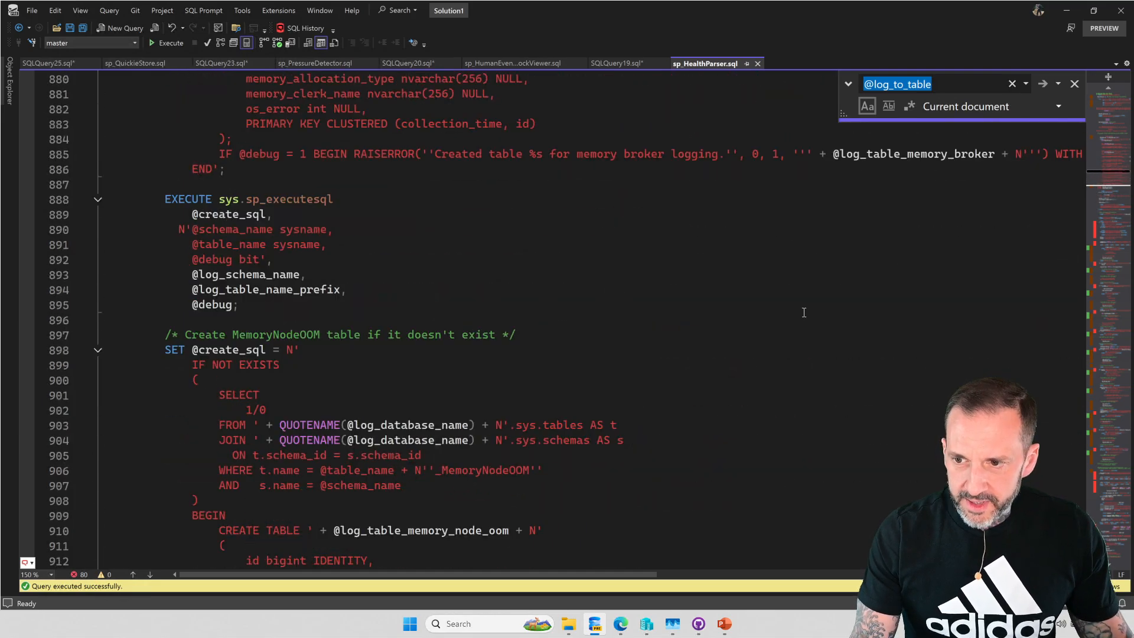
scroll(722, 283, "up", 10)
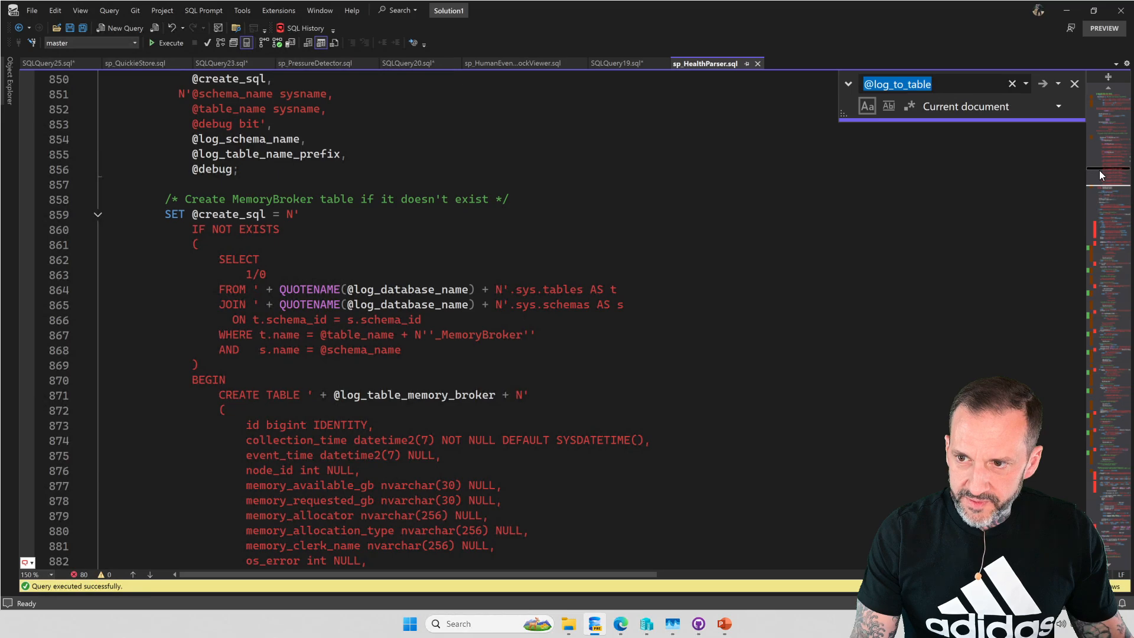
left_click_drag(1099, 170, 1100, 141)
scroll(886, 195, "up", 9)
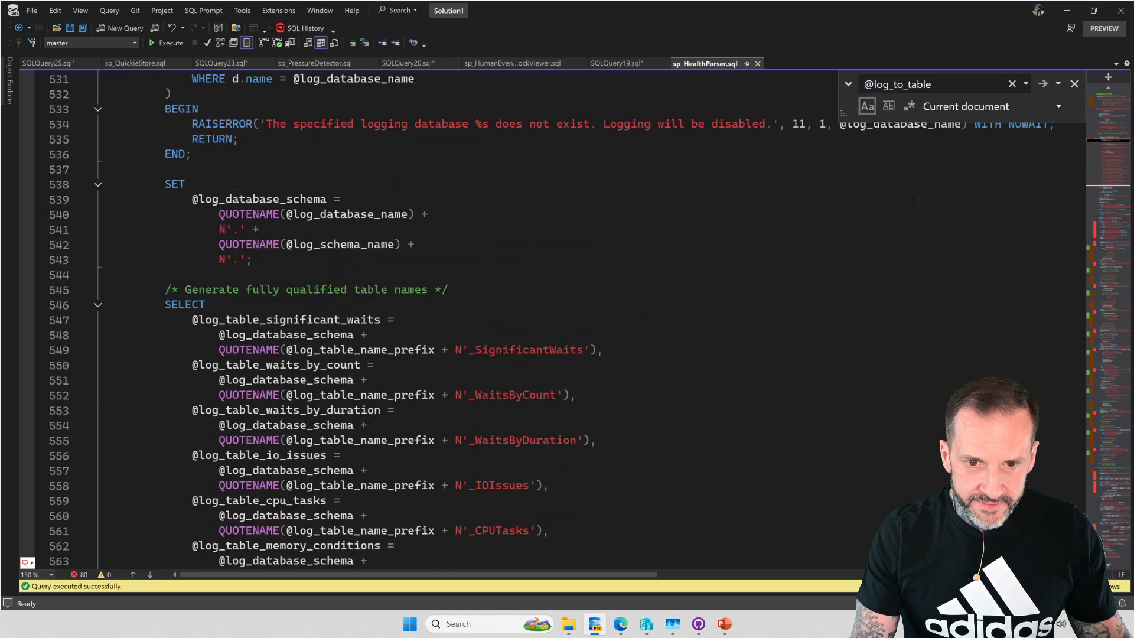
scroll(709, 239, "up", 3)
scroll(634, 257, "up", 4)
scroll(634, 257, "up", 4)
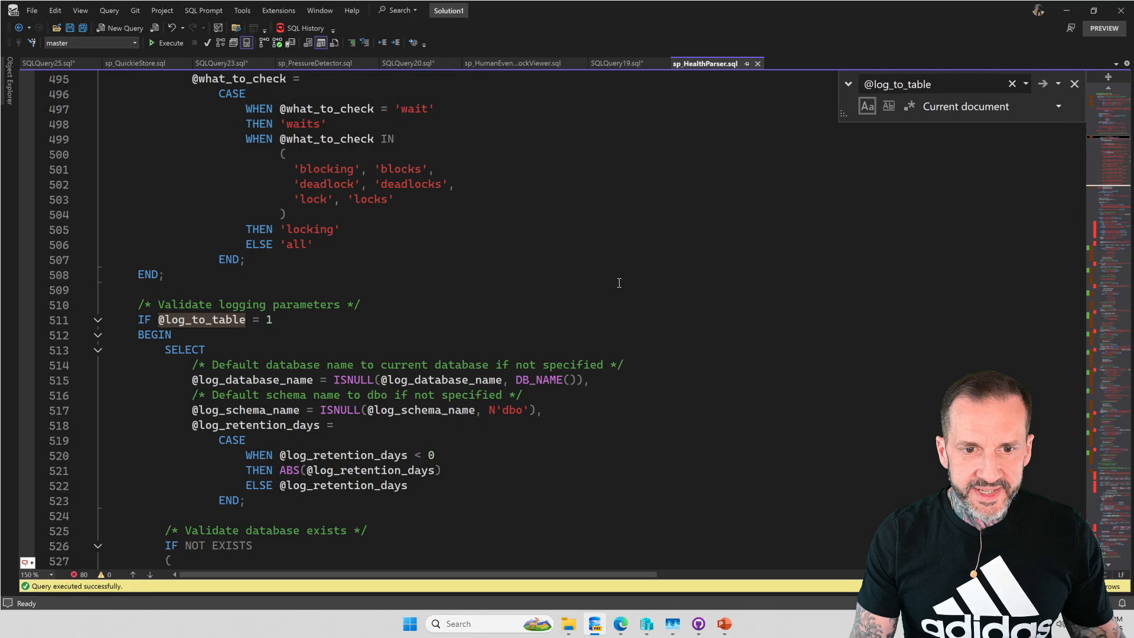
scroll(620, 275, "up", 3)
scroll(618, 284, "down", 5)
scroll(613, 285, "down", 1)
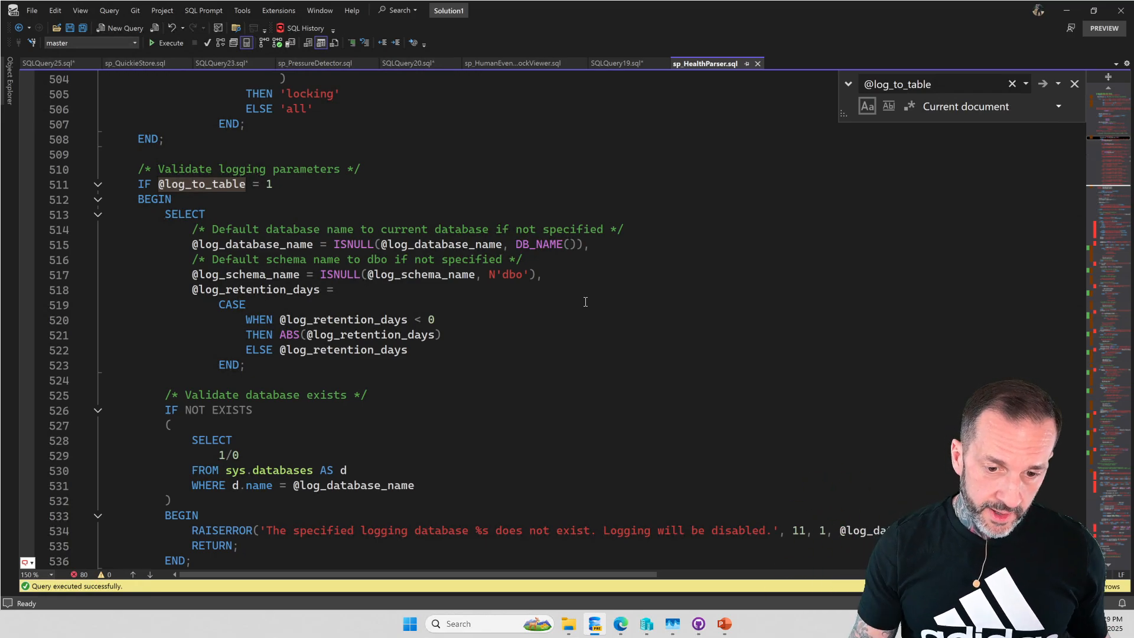
scroll(615, 395, "down", 5)
scroll(614, 396, "down", 4)
scroll(614, 396, "down", 3)
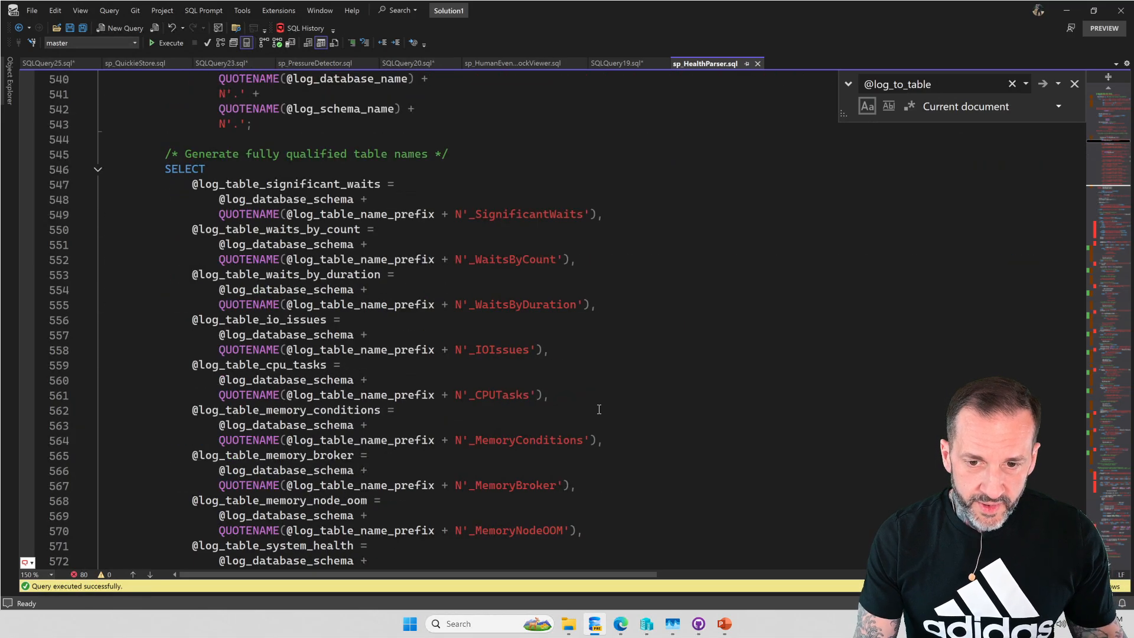
scroll(614, 397, "down", 1)
scroll(612, 397, "down", 1)
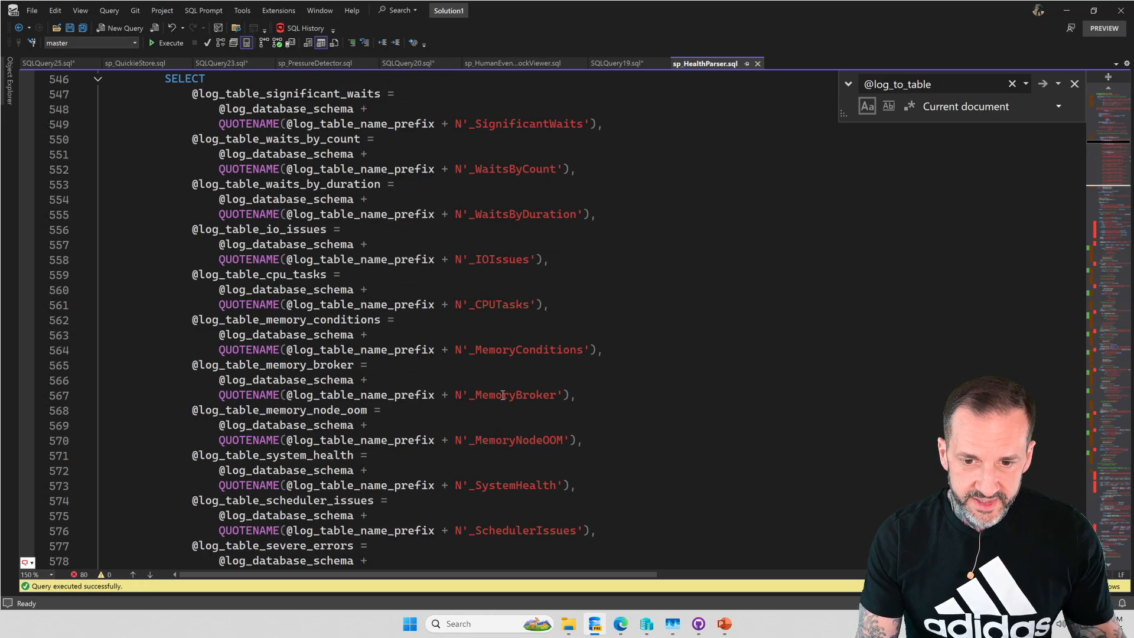
scroll(502, 477, "down", 1)
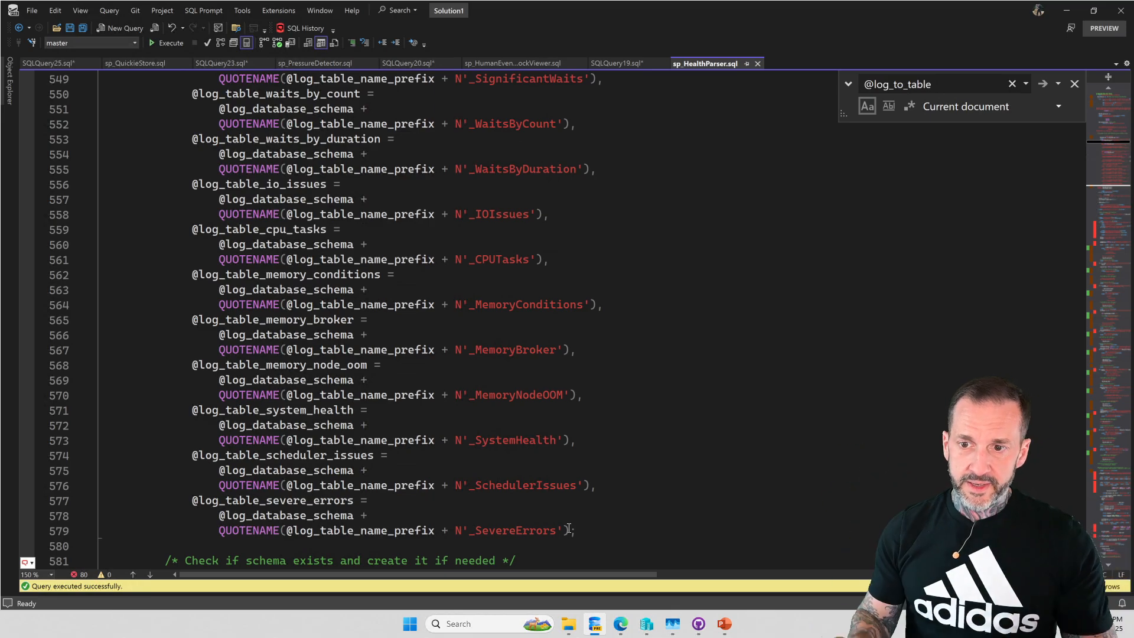
double_click(961, 86)
scroll(770, 406, "down", 9)
scroll(771, 406, "down", 1)
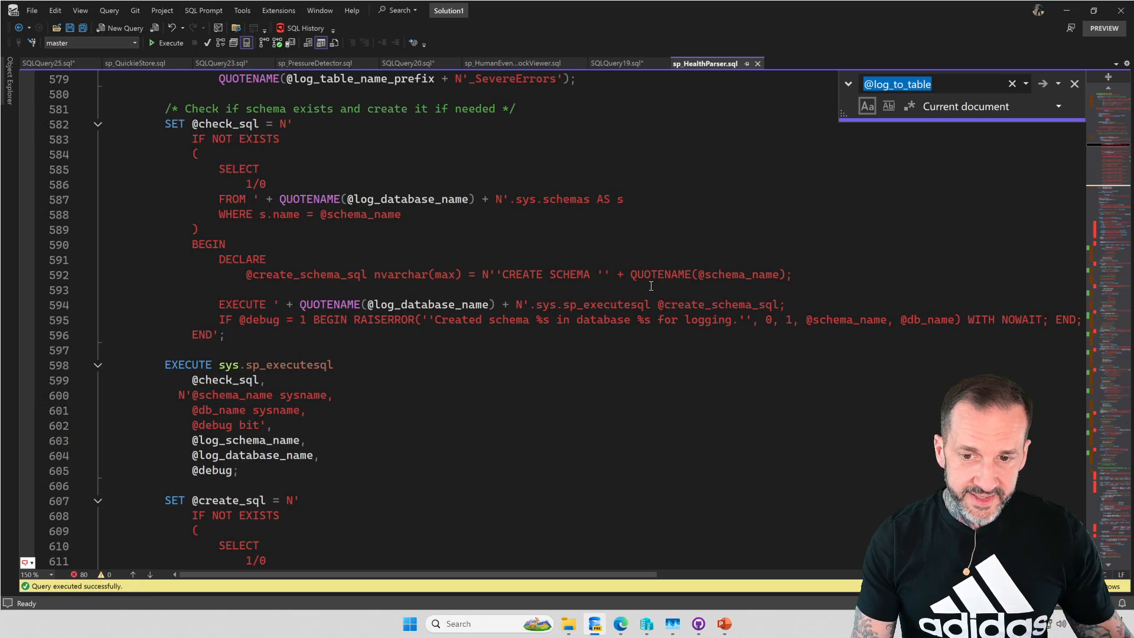
scroll(646, 316, "down", 1)
scroll(636, 350, "down", 4)
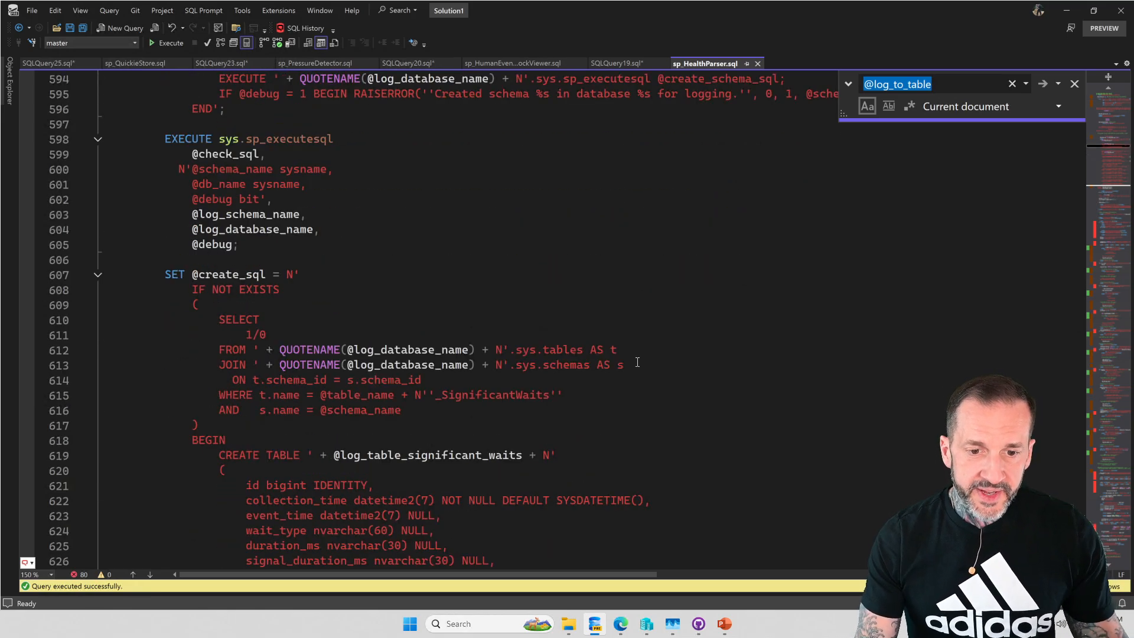
scroll(637, 363, "down", 2)
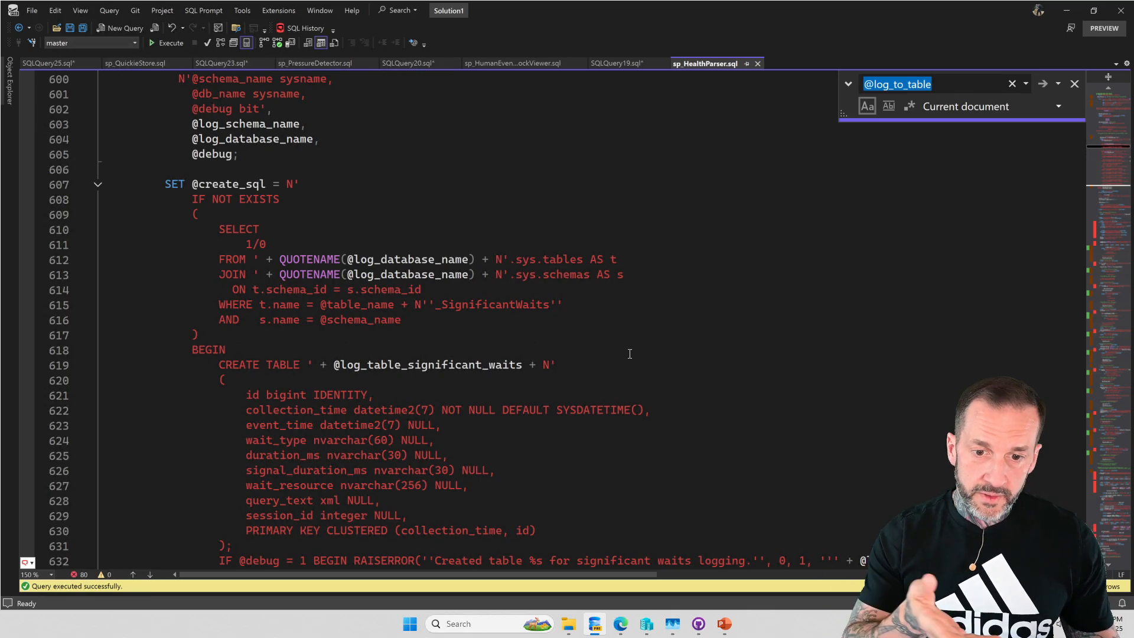
scroll(628, 353, "down", 4)
scroll(631, 352, "down", 3)
scroll(631, 372, "down", 10)
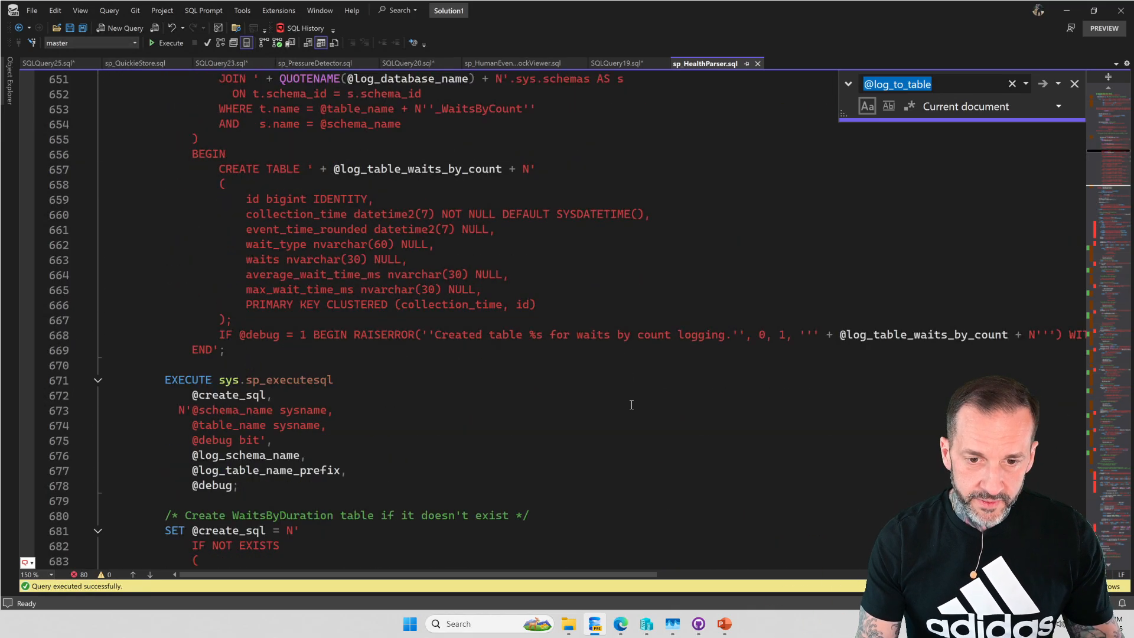
scroll(629, 390, "down", 6)
scroll(575, 372, "down", 6)
scroll(528, 370, "down", 10)
scroll(528, 371, "down", 4)
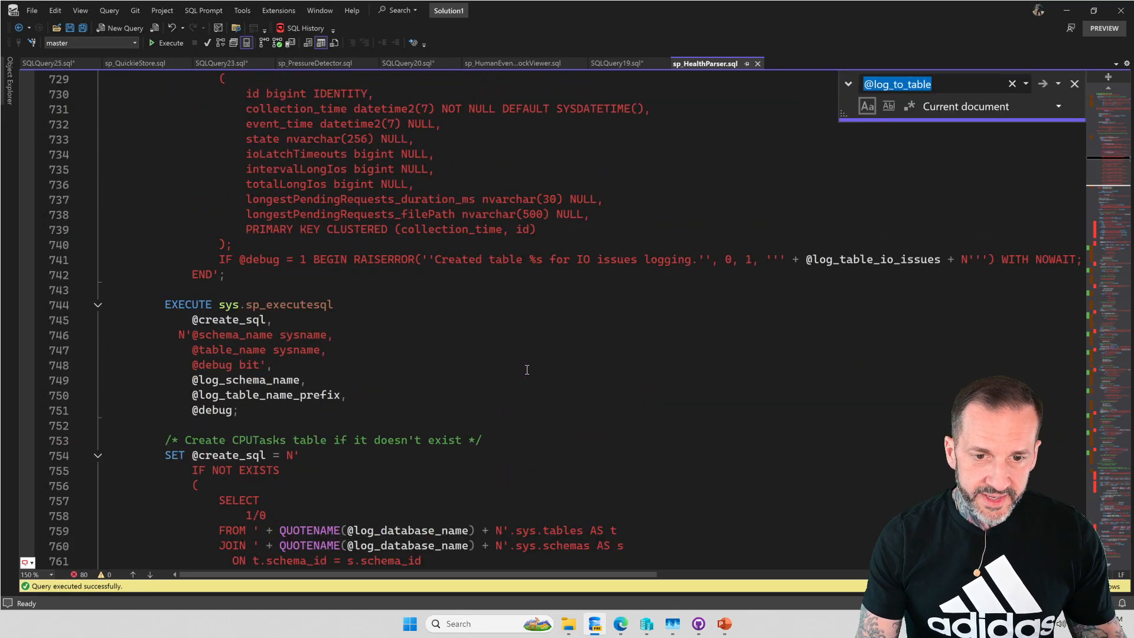
scroll(526, 369, "down", 5)
scroll(526, 370, "down", 3)
scroll(526, 368, "down", 3)
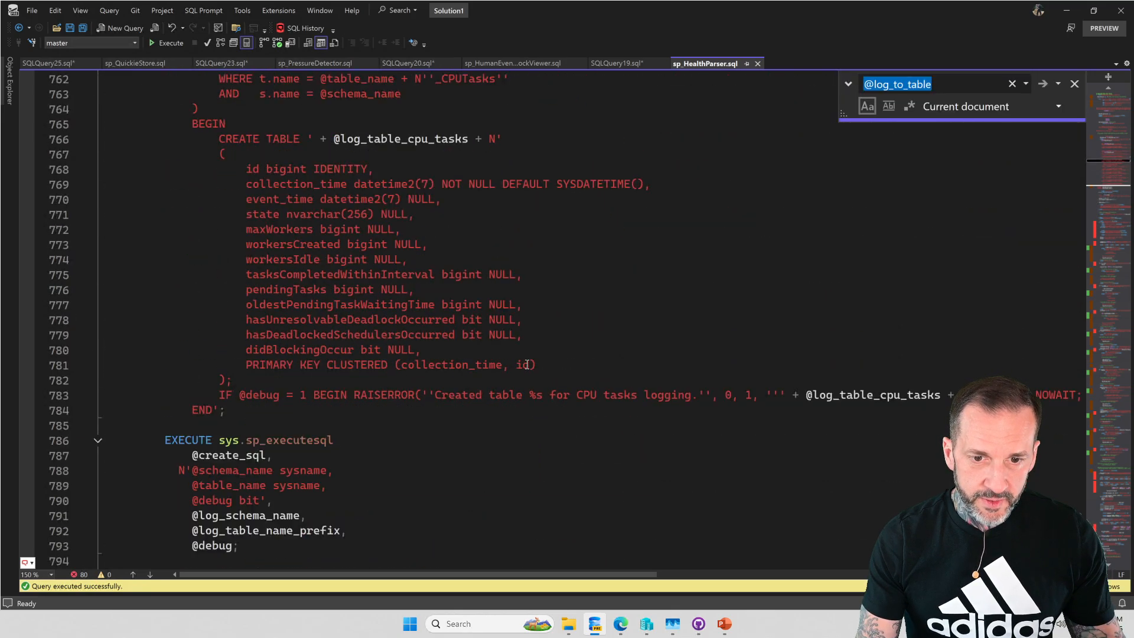
scroll(527, 366, "down", 6)
scroll(528, 365, "down", 5)
scroll(528, 363, "down", 1)
scroll(529, 364, "down", 5)
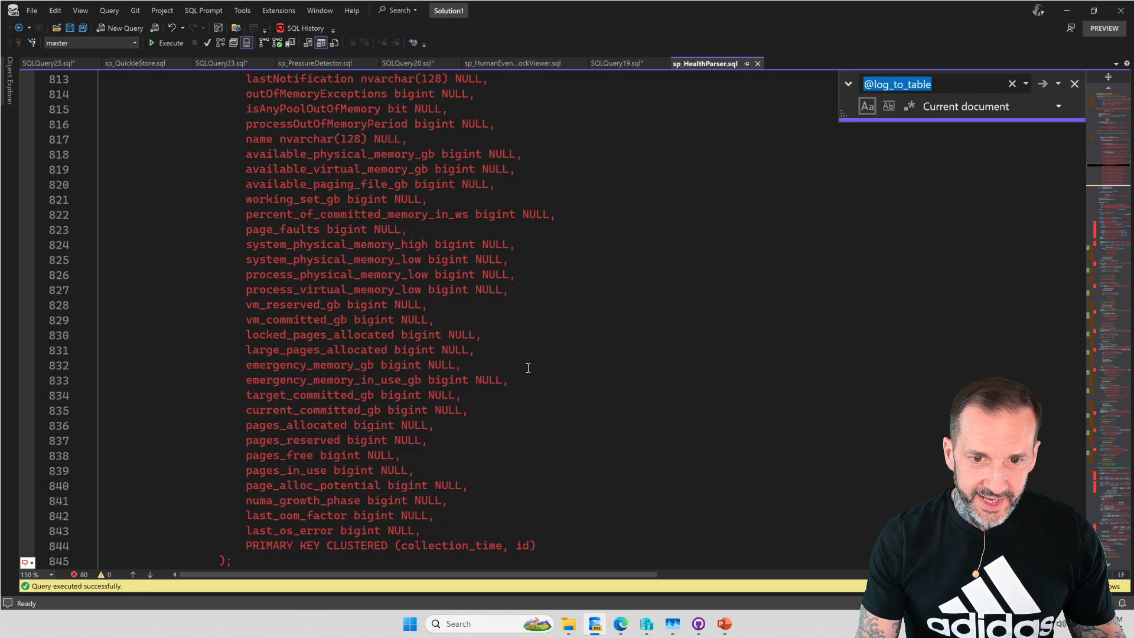
scroll(529, 365, "down", 6)
scroll(529, 366, "down", 5)
scroll(530, 365, "down", 10)
scroll(532, 366, "down", 8)
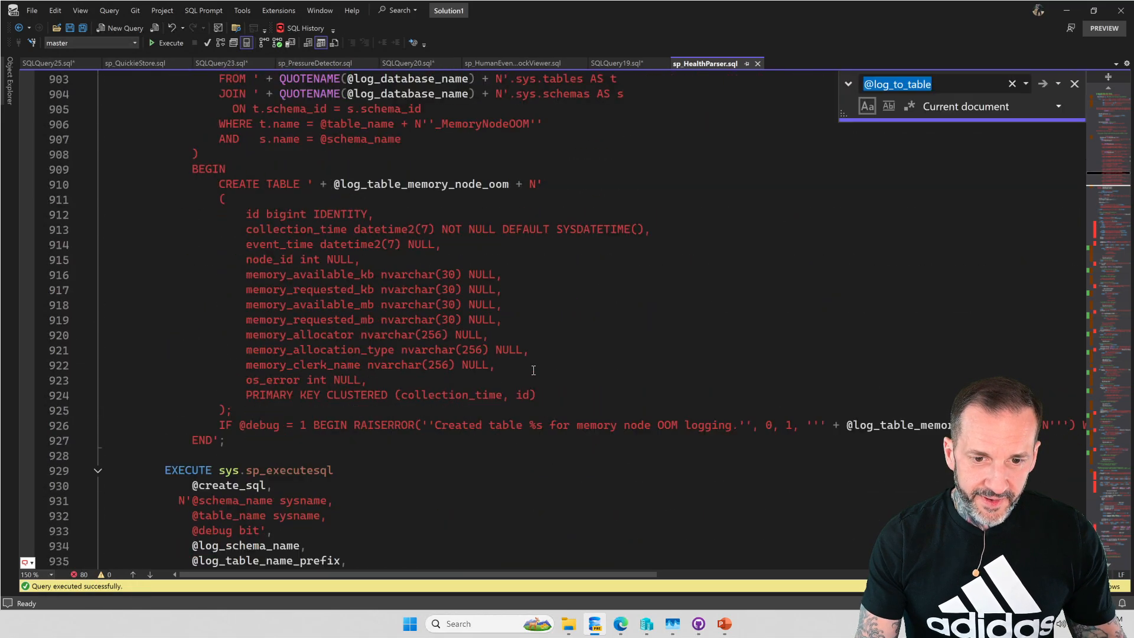
scroll(534, 367, "down", 5)
scroll(537, 367, "down", 8)
scroll(536, 367, "down", 9)
scroll(540, 366, "down", 10)
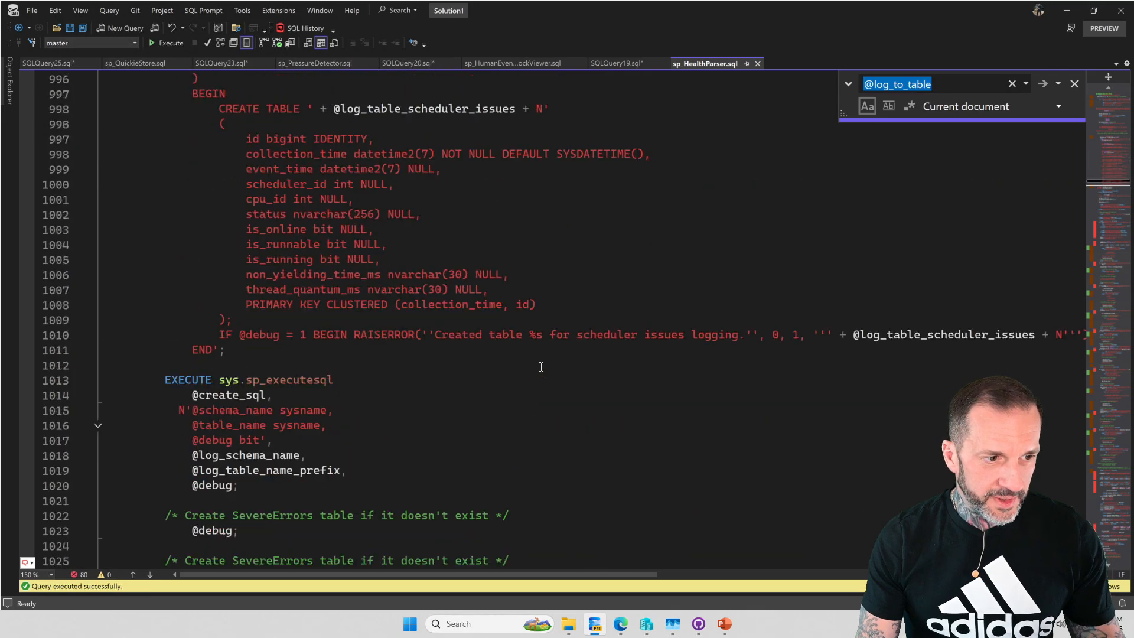
scroll(545, 365, "down", 5)
scroll(550, 363, "down", 6)
scroll(550, 363, "down", 7)
scroll(551, 365, "down", 10)
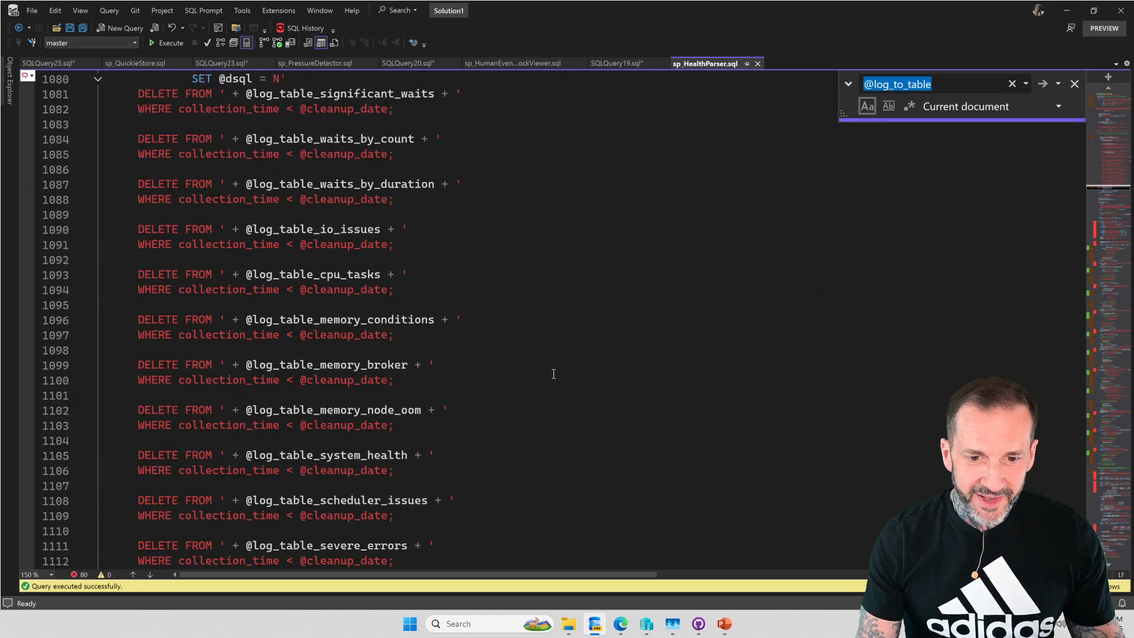
scroll(552, 368, "down", 6)
scroll(553, 368, "up", 5)
scroll(554, 369, "up", 4)
scroll(551, 363, "down", 1)
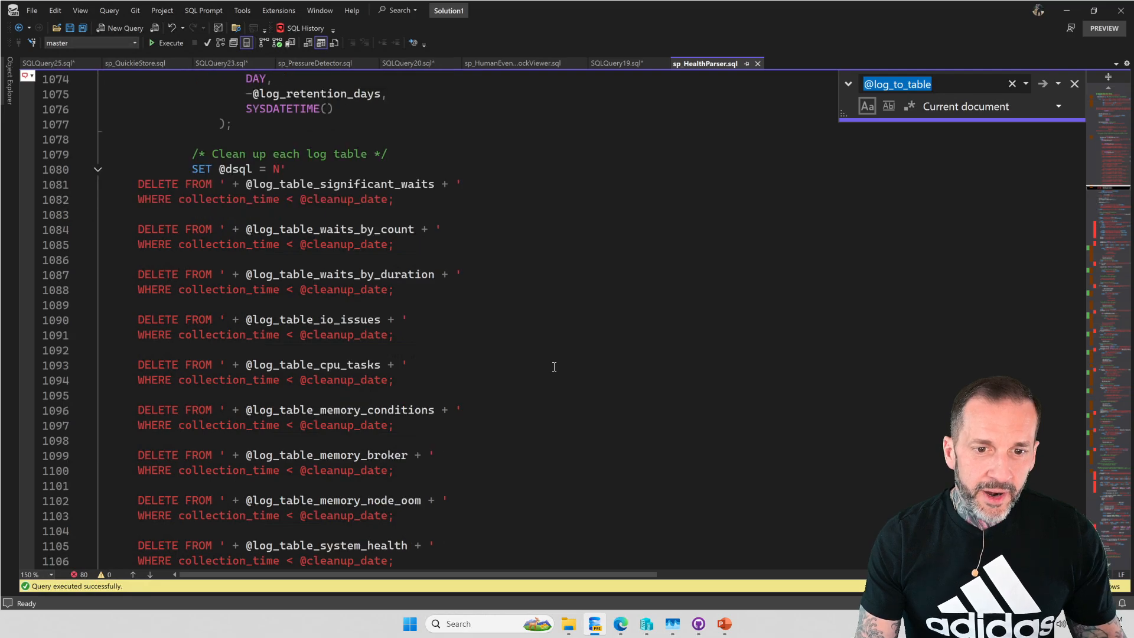
scroll(547, 355, "up", 3)
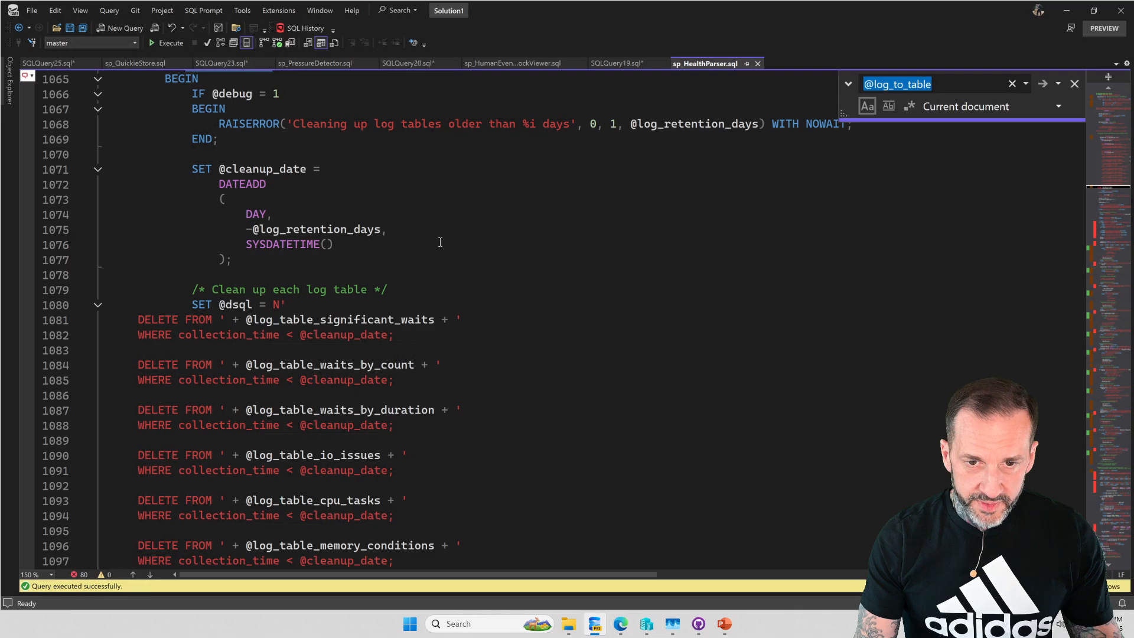
scroll(418, 251, "down", 3)
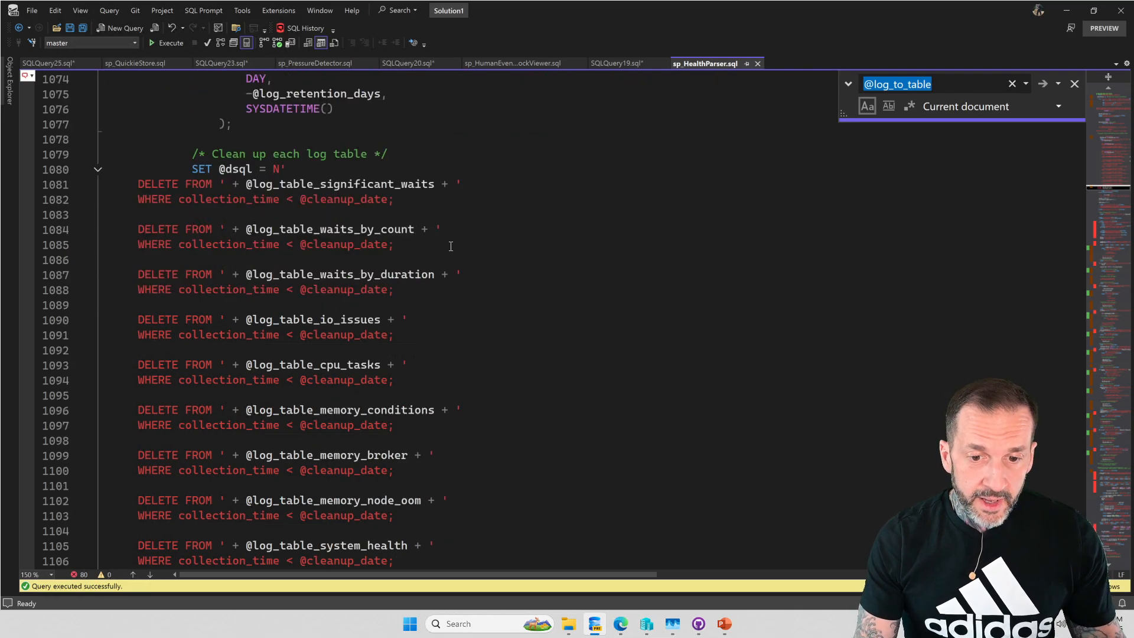
scroll(337, 205, "down", 3)
scroll(281, 241, "down", 3)
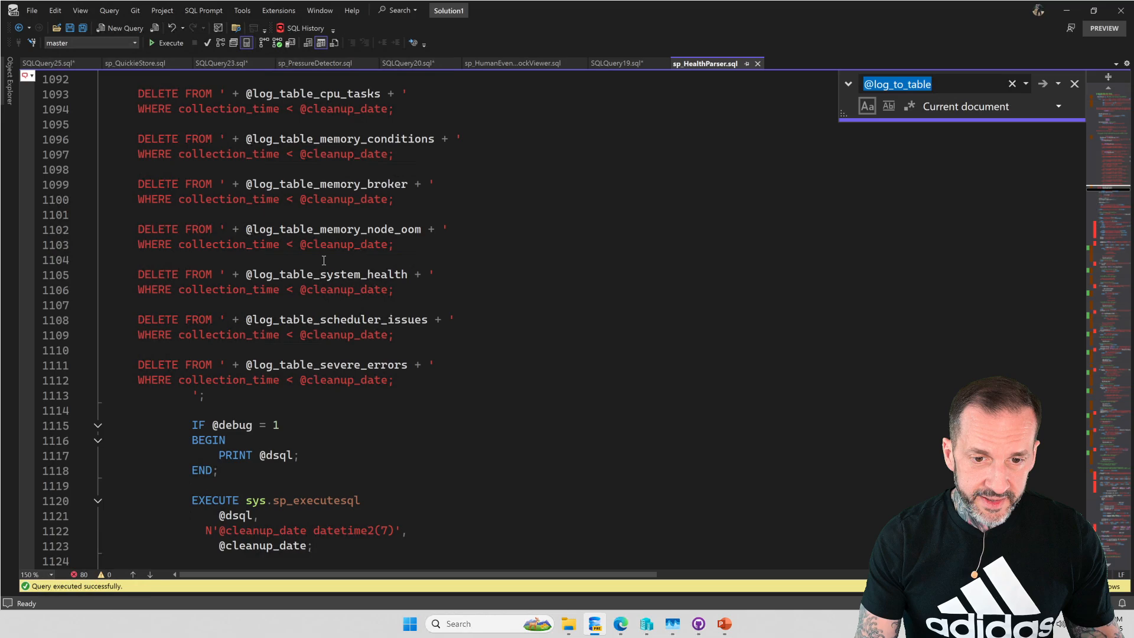
scroll(354, 284, "down", 1)
scroll(419, 324, "down", 1)
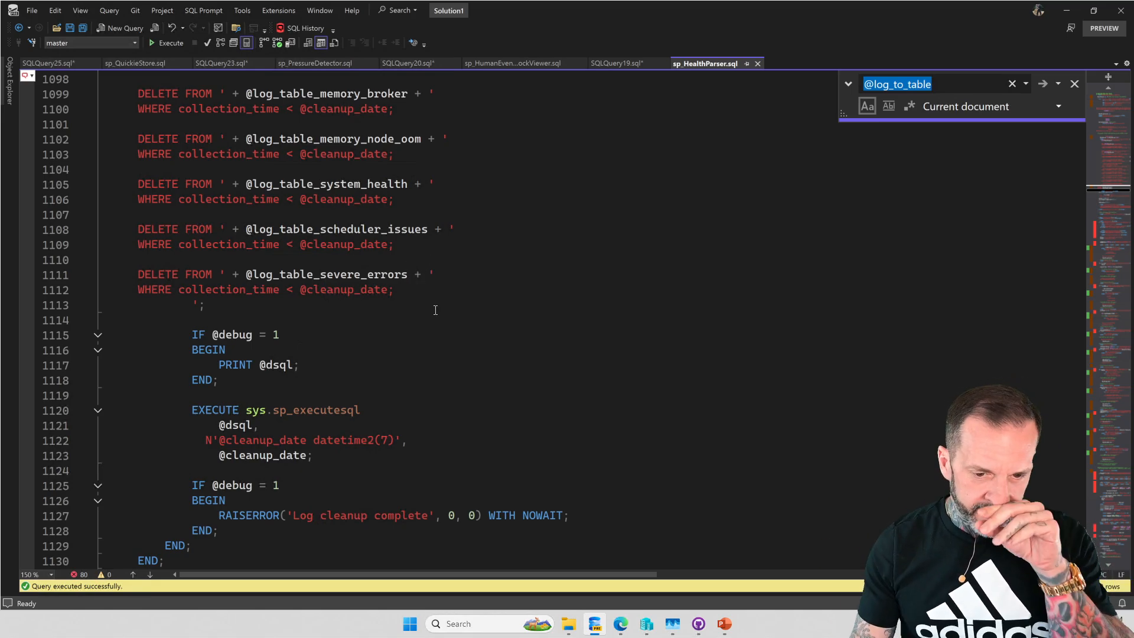
scroll(526, 360, "down", 4)
scroll(527, 360, "down", 2)
scroll(567, 355, "down", 1)
scroll(594, 364, "down", 5)
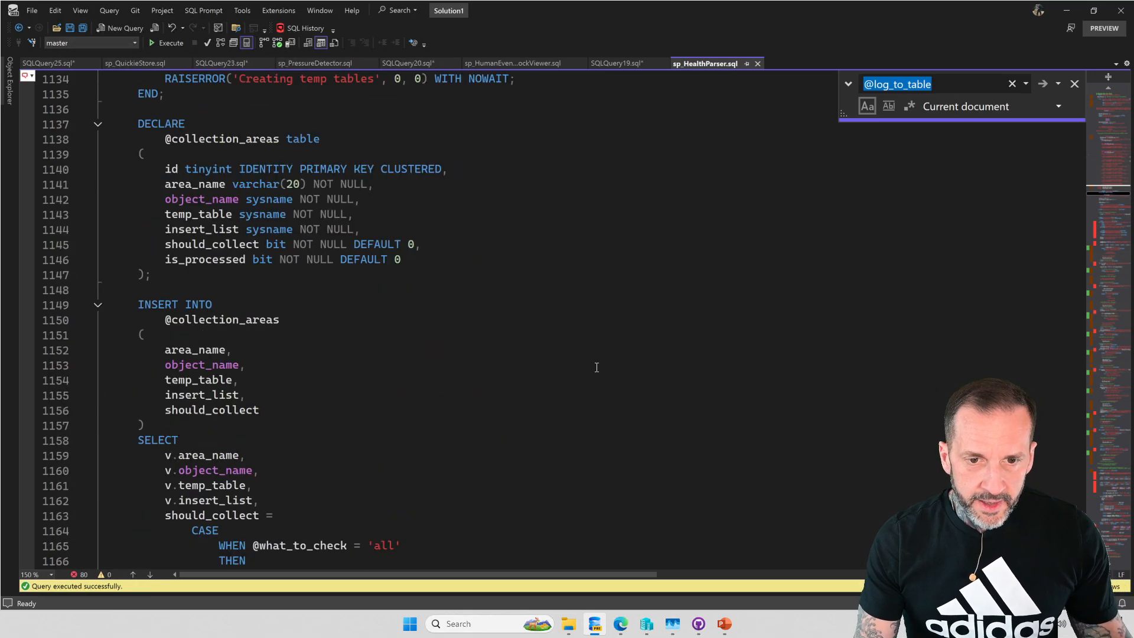
scroll(623, 377, "down", 6)
scroll(623, 376, "down", 4)
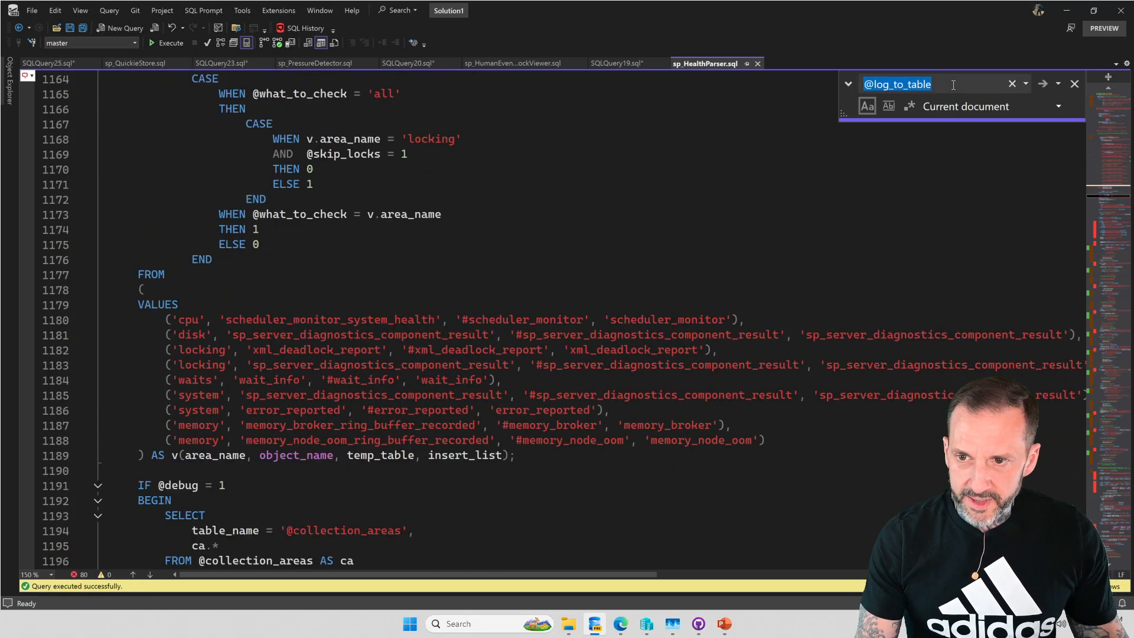
key("Escape")
left_click(975, 86)
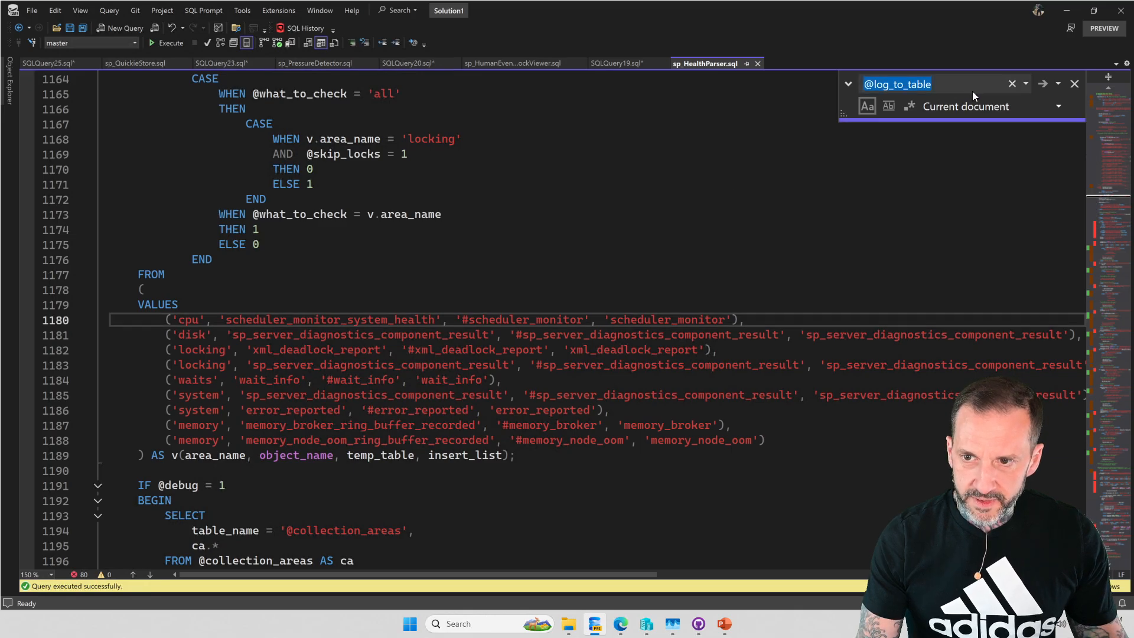
key("Return")
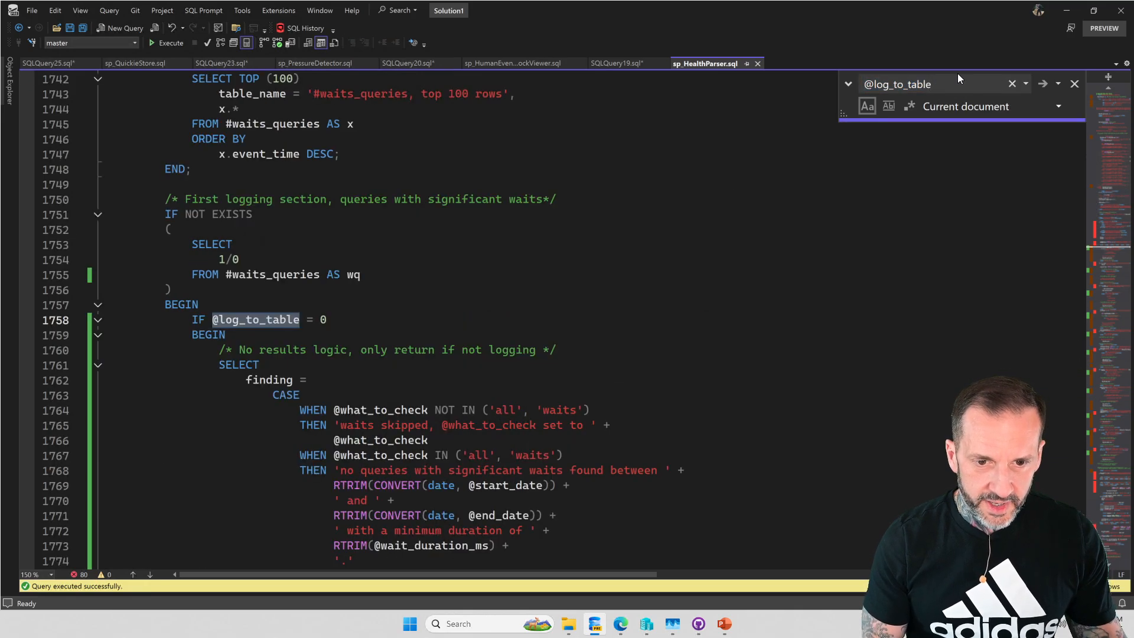
scroll(498, 405, "down", 10)
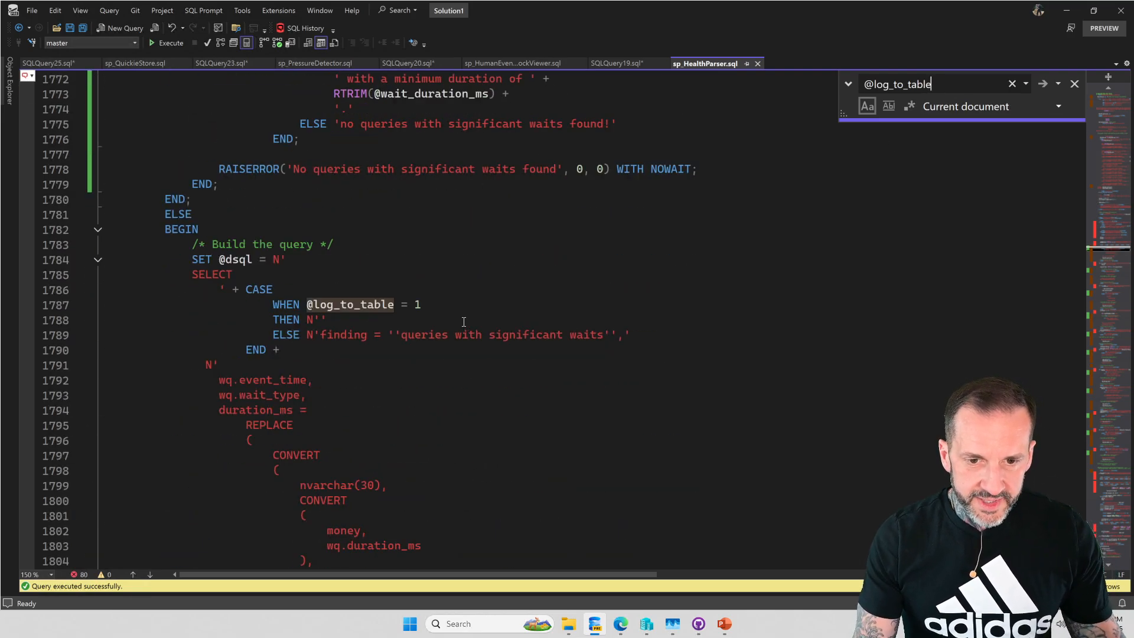
scroll(462, 322, "down", 1)
scroll(286, 306, "down", 1)
scroll(273, 280, "down", 7)
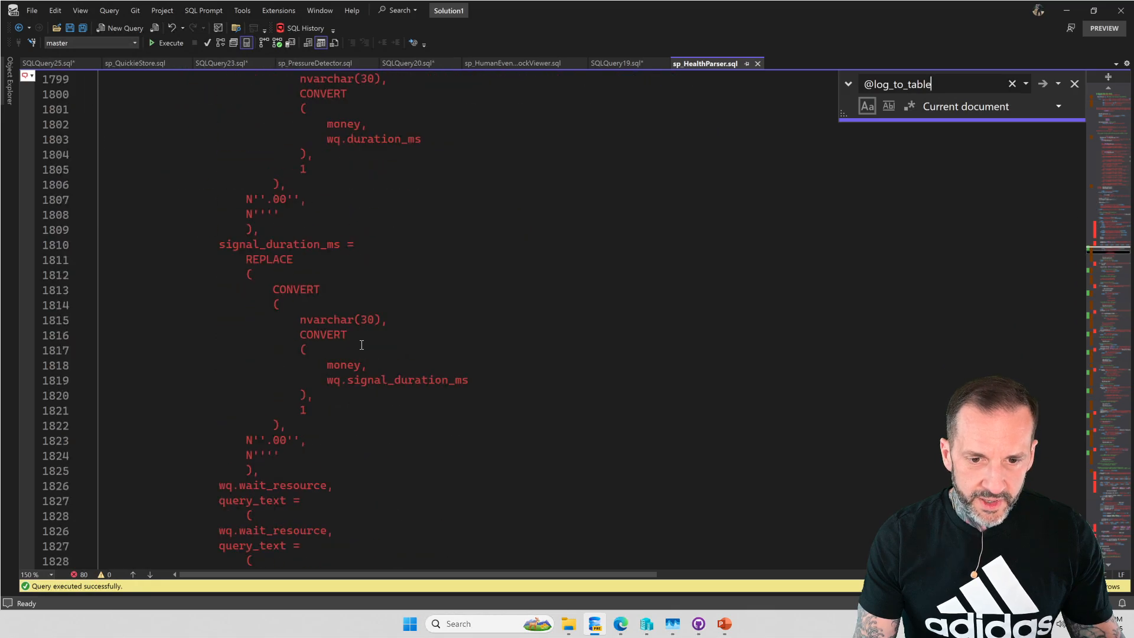
scroll(371, 352, "down", 9)
scroll(373, 347, "down", 1)
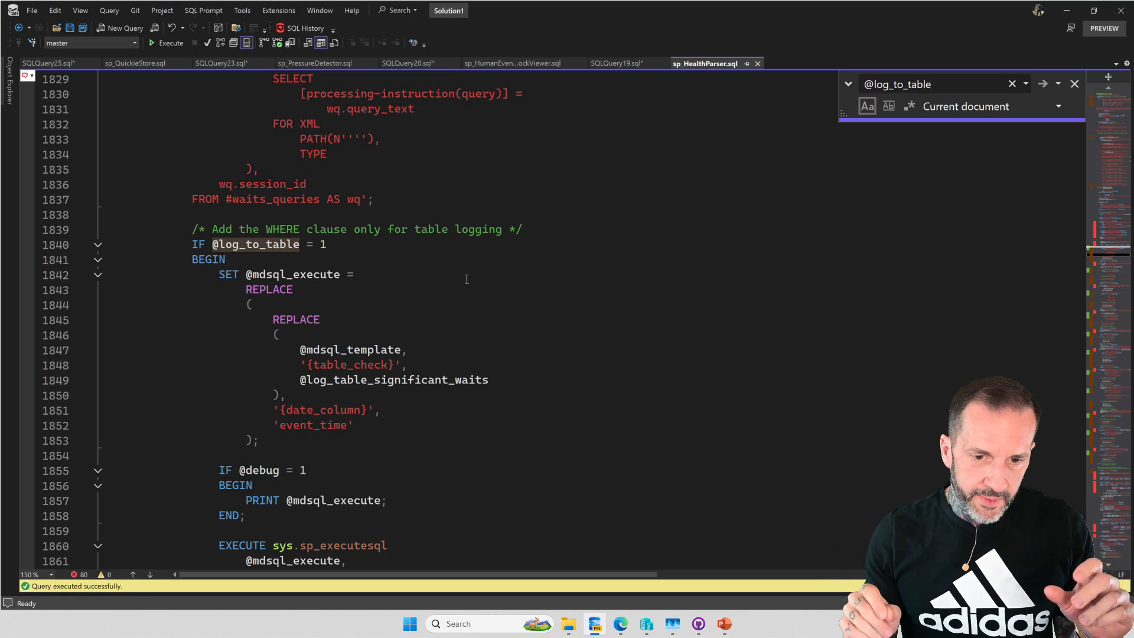
scroll(466, 282, "up", 5)
scroll(452, 310, "up", 5)
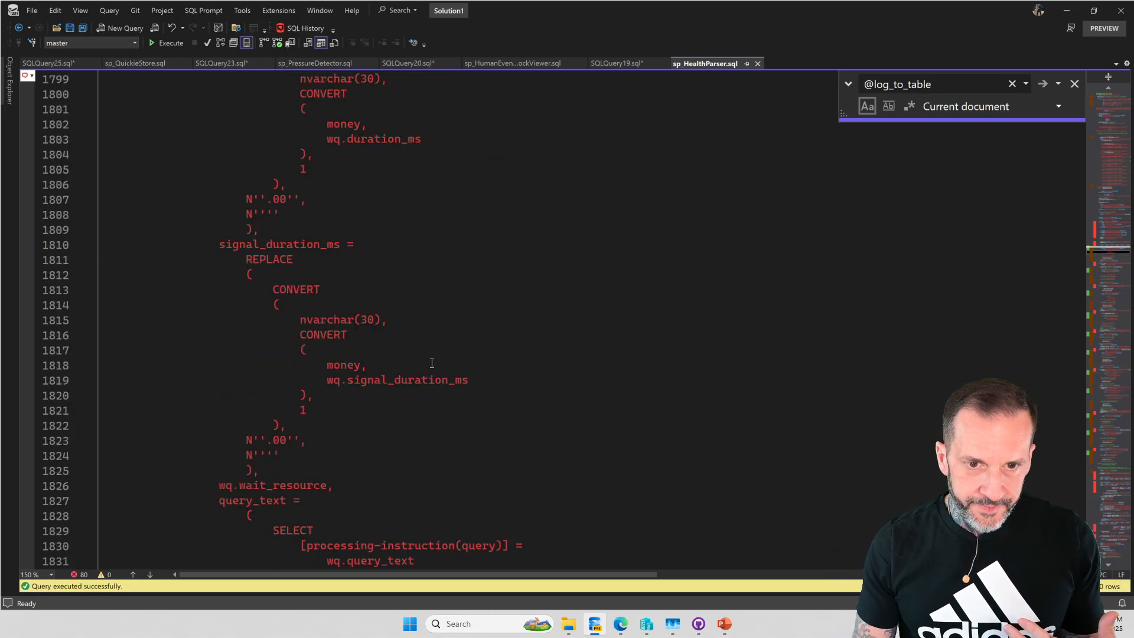
scroll(434, 345, "up", 9)
scroll(422, 370, "up", 1)
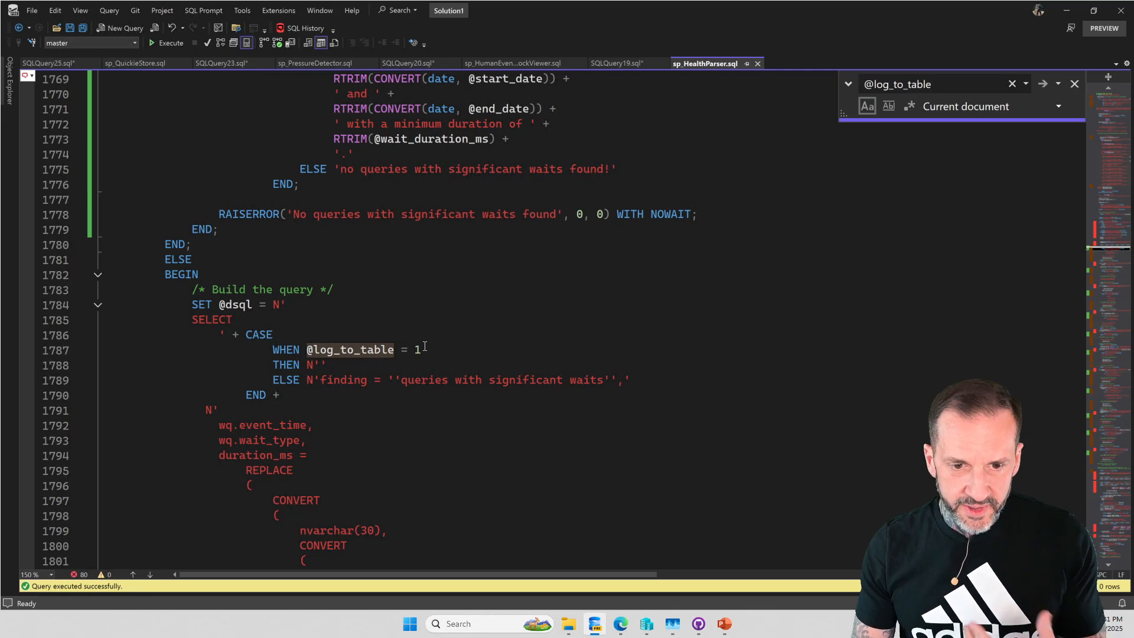
scroll(419, 328, "down", 2)
scroll(419, 355, "down", 2)
scroll(421, 365, "down", 3)
scroll(424, 362, "down", 5)
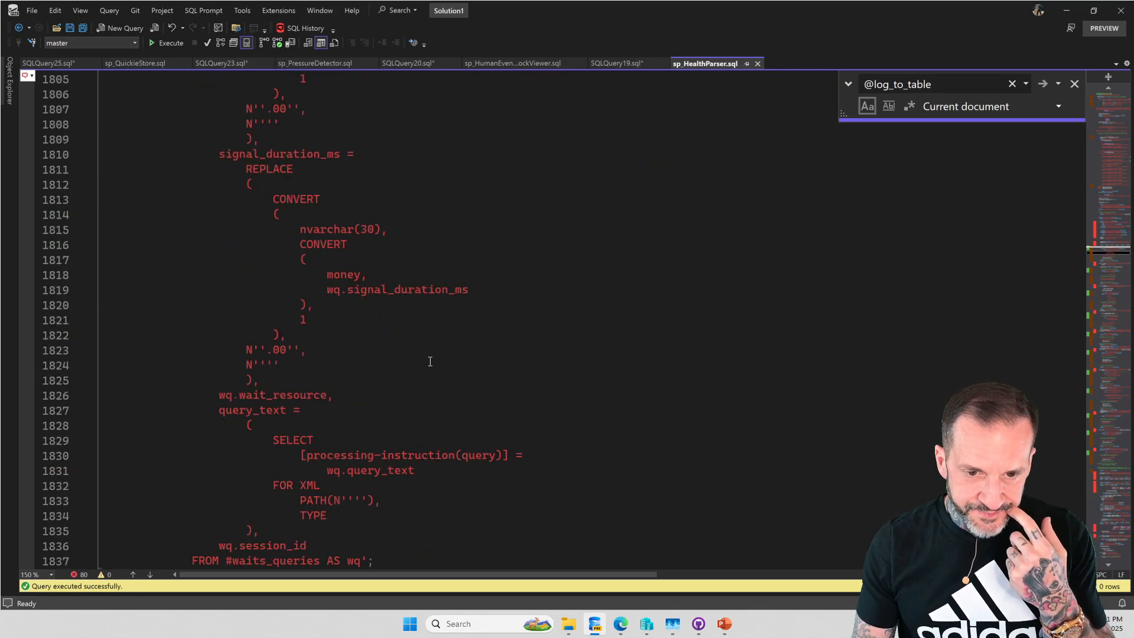
scroll(427, 359, "down", 4)
scroll(430, 356, "down", 2)
scroll(430, 355, "down", 1)
scroll(430, 354, "down", 1)
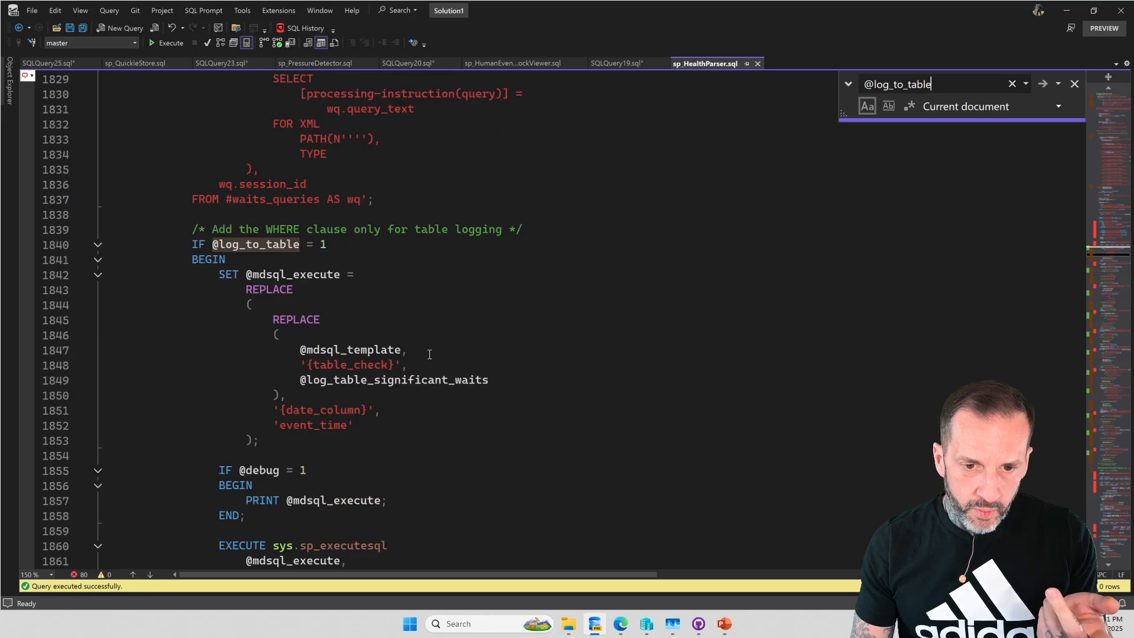
scroll(429, 350, "down", 1)
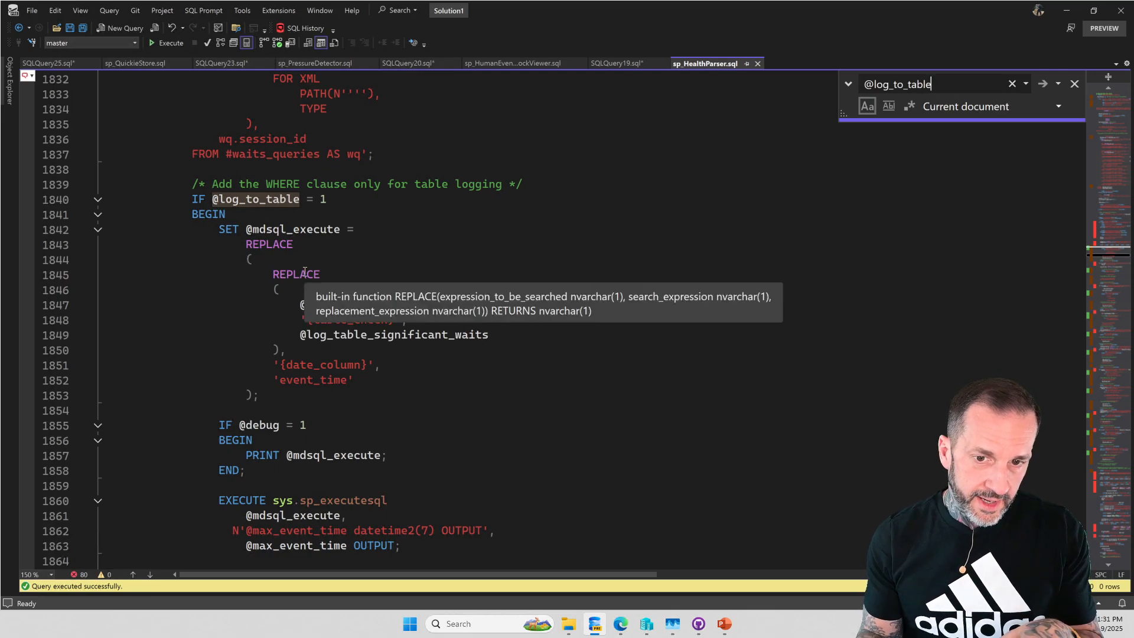
mouse_move(296, 274)
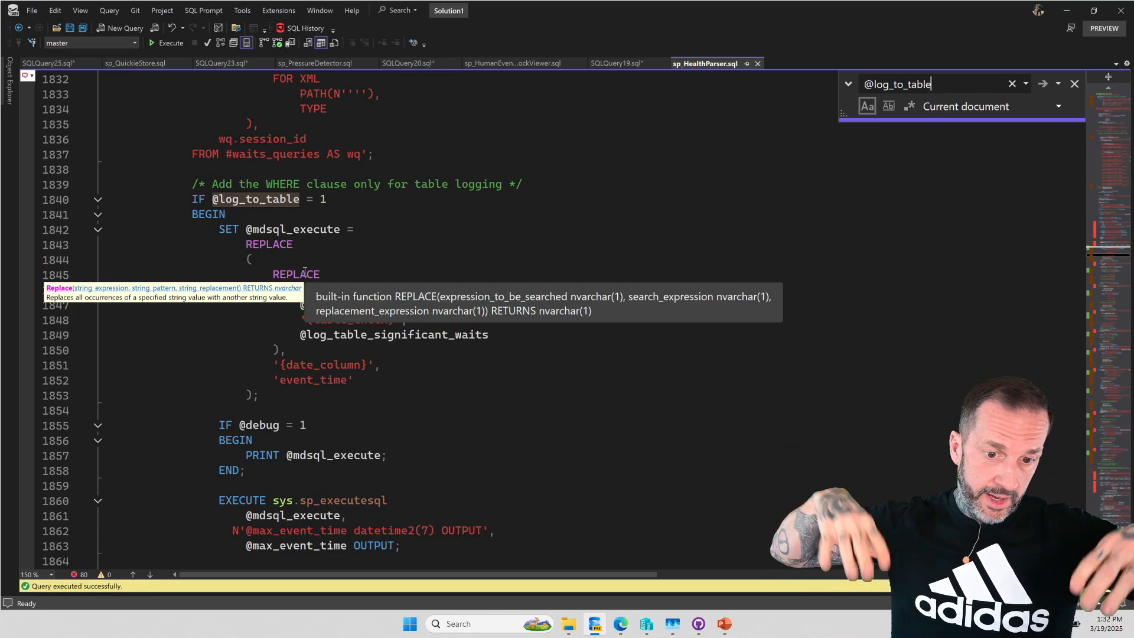
scroll(649, 376, "down", 3)
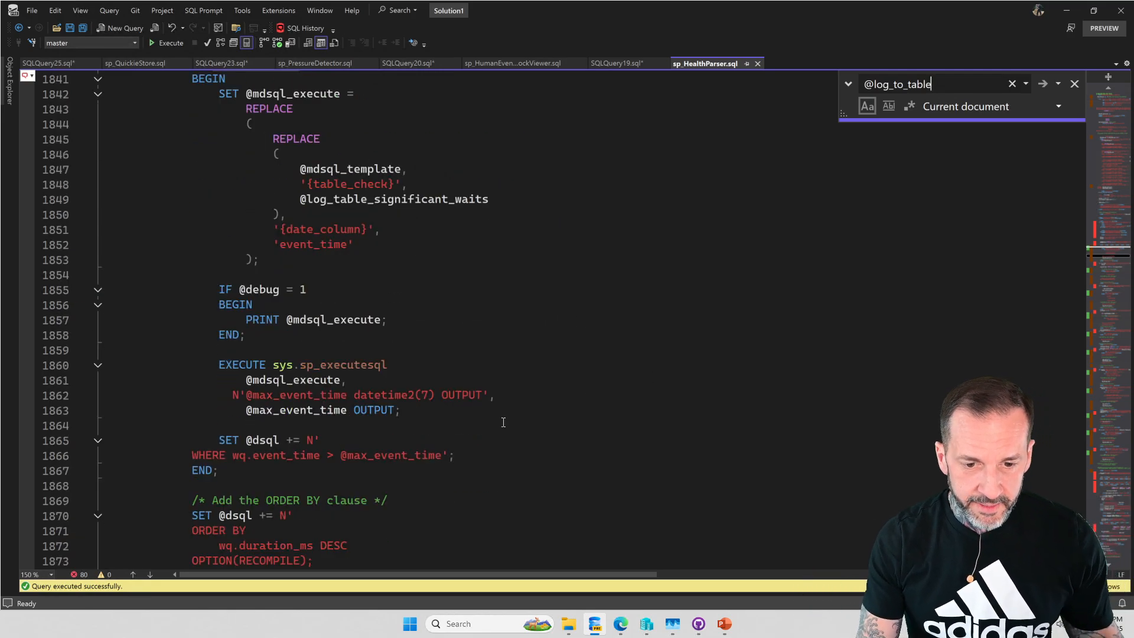
scroll(502, 422, "down", 3)
scroll(523, 432, "down", 4)
scroll(302, 230, "down", 3)
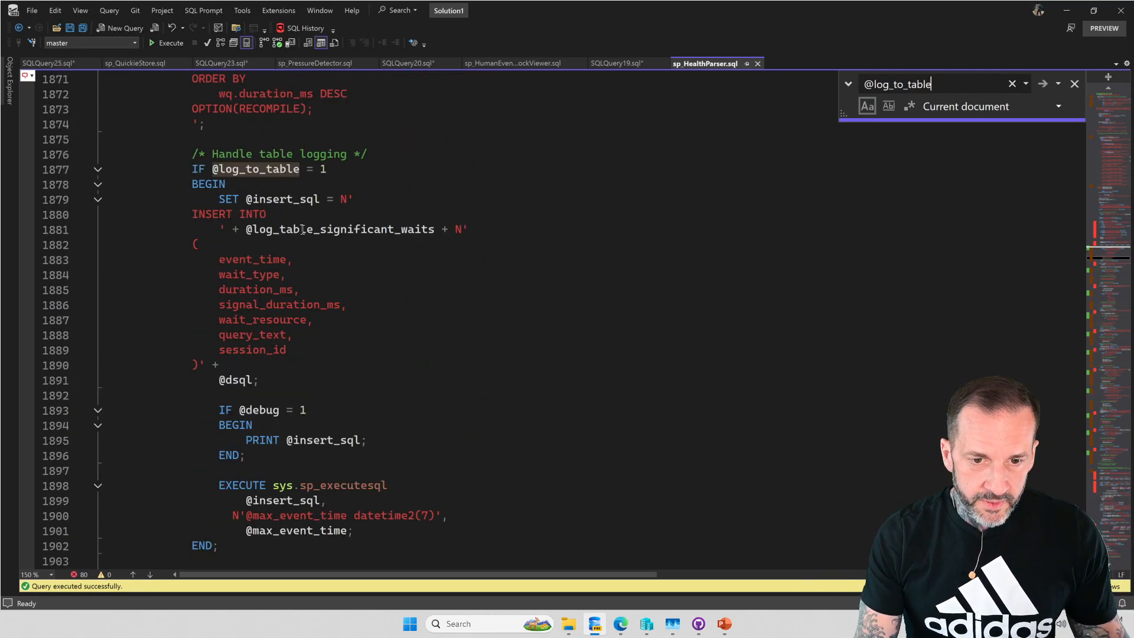
scroll(290, 324, "down", 3)
scroll(328, 301, "down", 4)
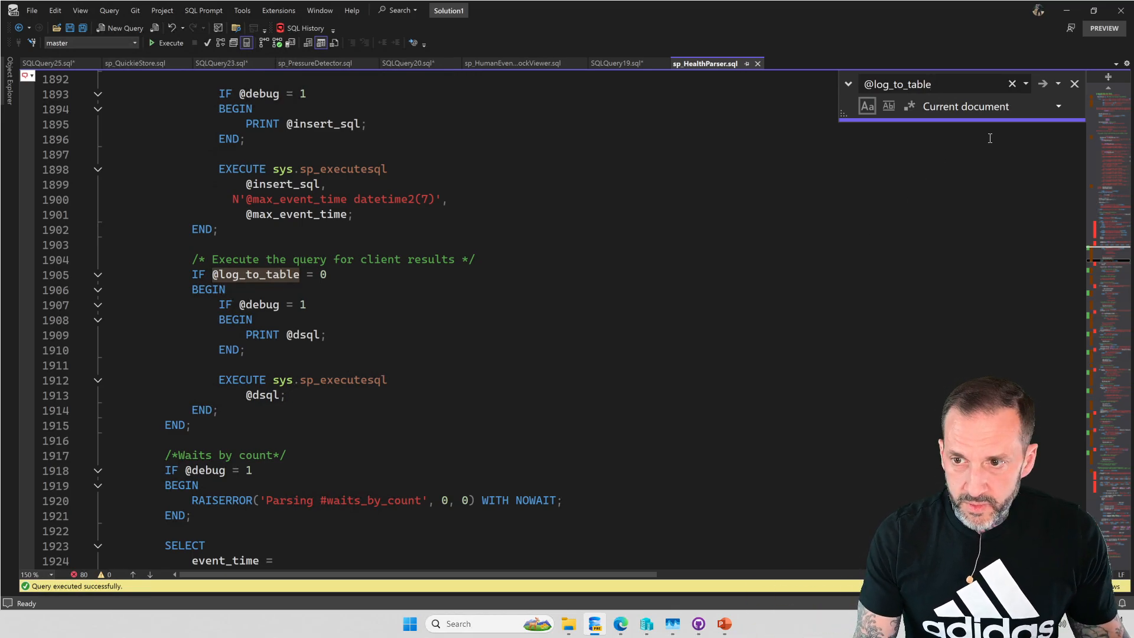
Switch to the query calling sp_HealthParser, select the DBA database, and give the script full width.
left_click(1076, 84)
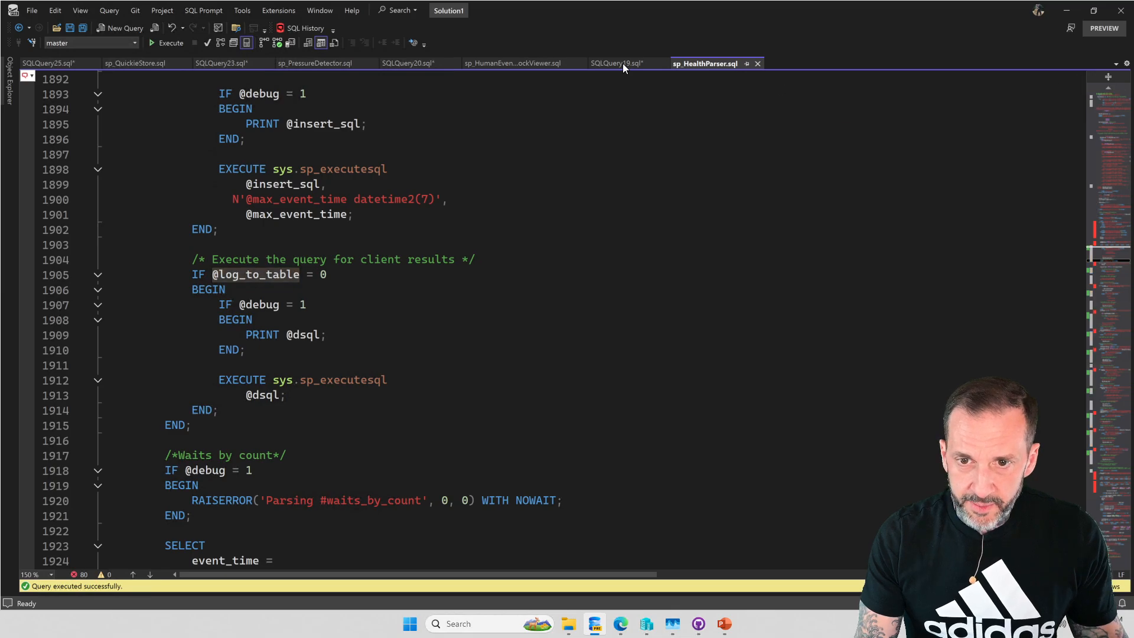
left_click(609, 63)
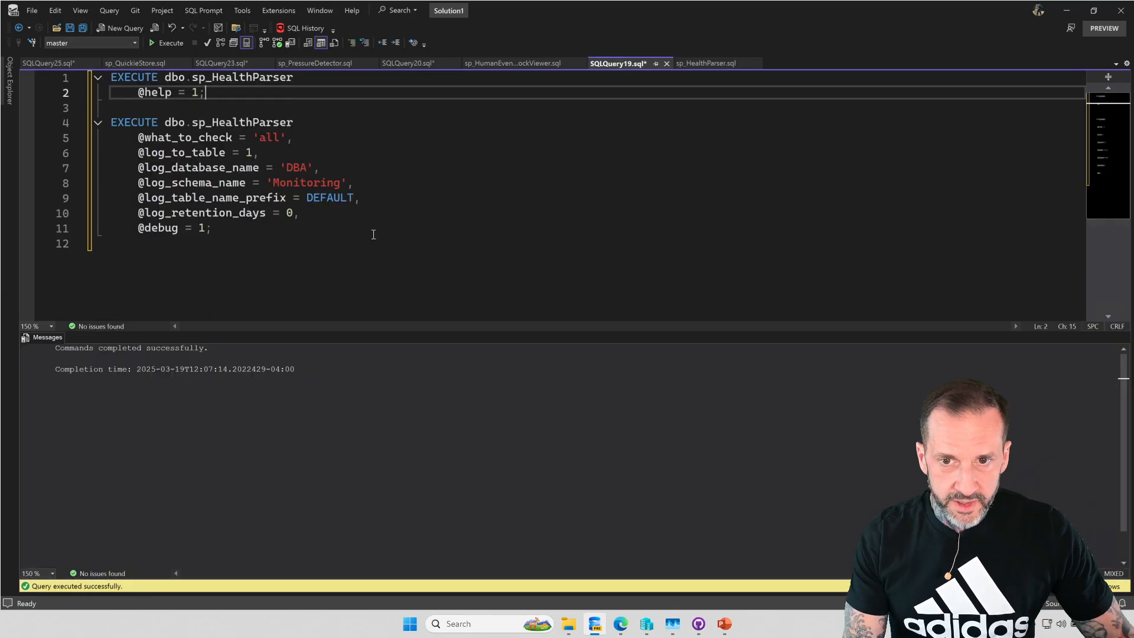
left_click(9, 81)
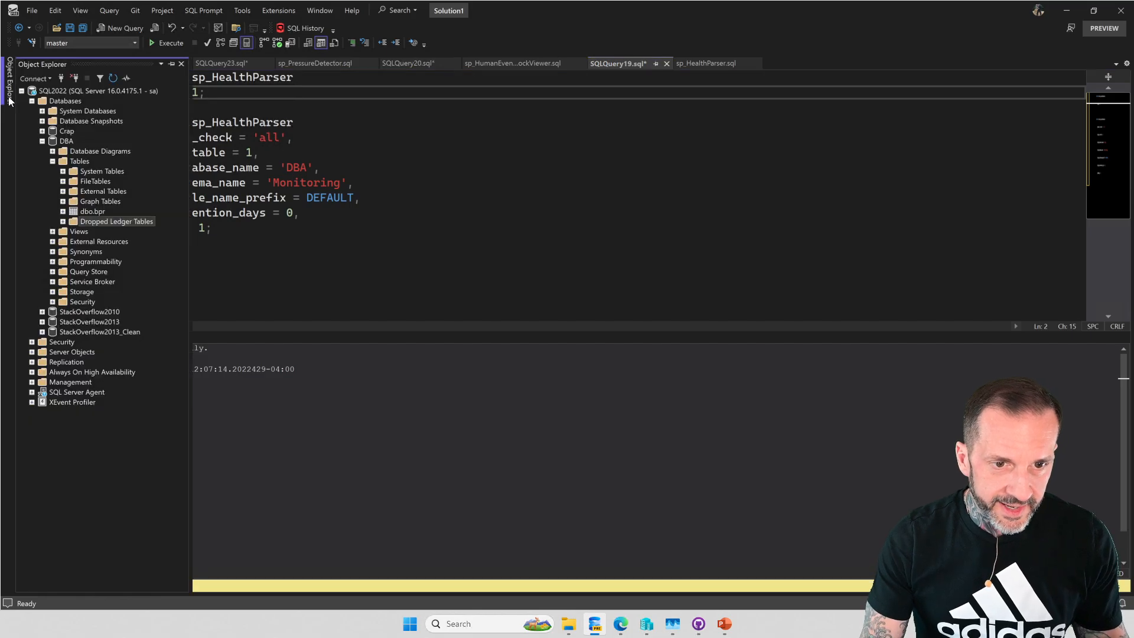
left_click(67, 141)
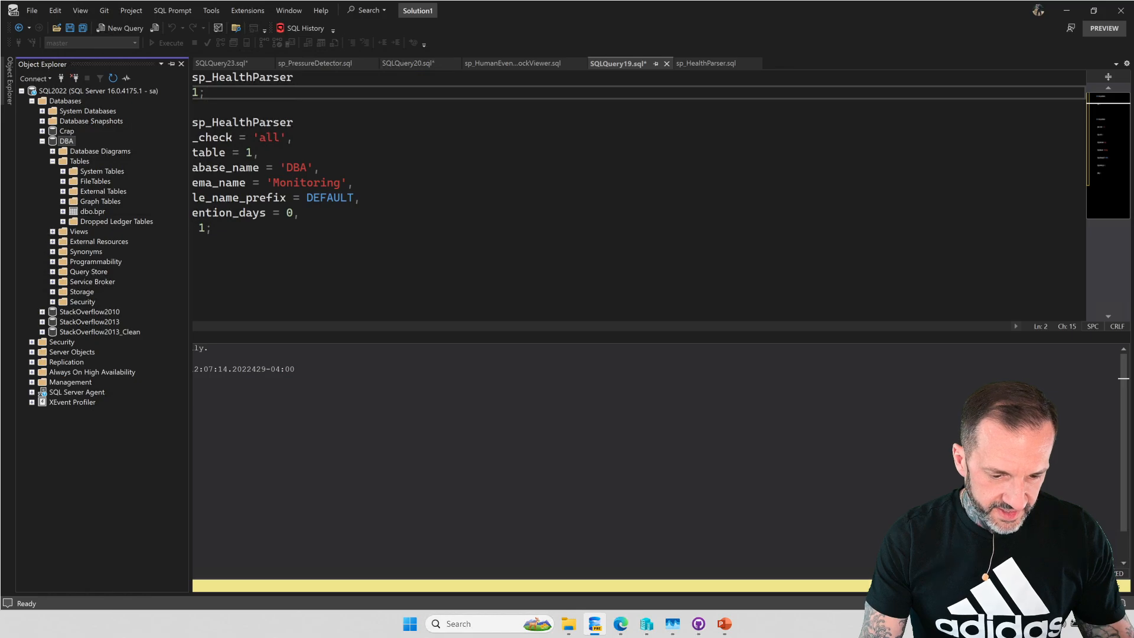
left_click(558, 291)
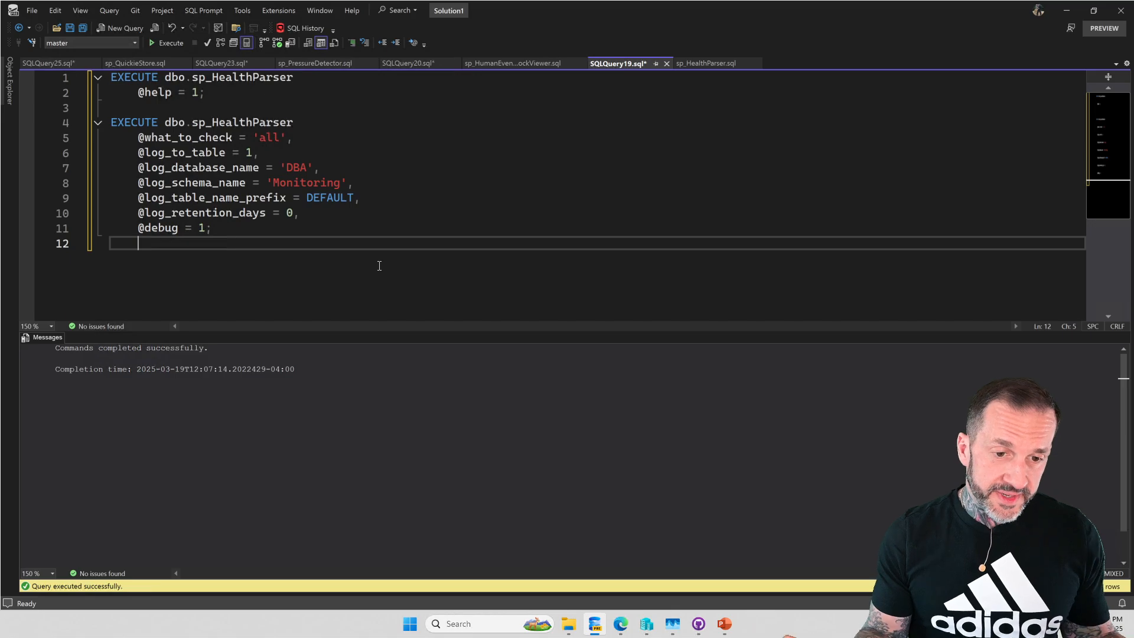
left_click_drag(218, 93, 82, 79)
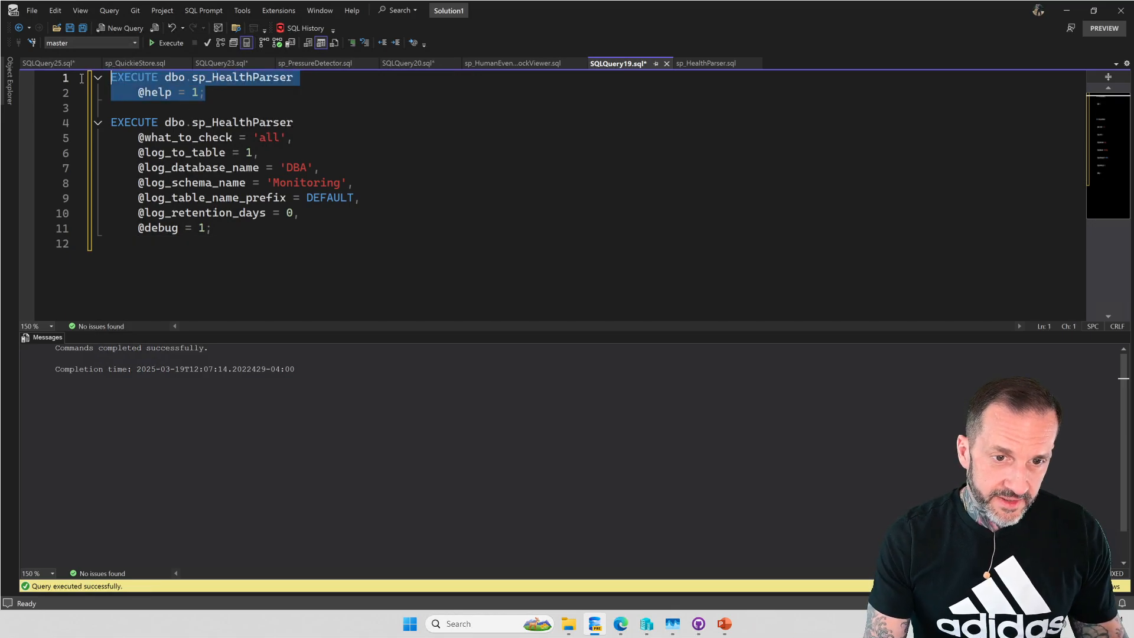
key("F5")
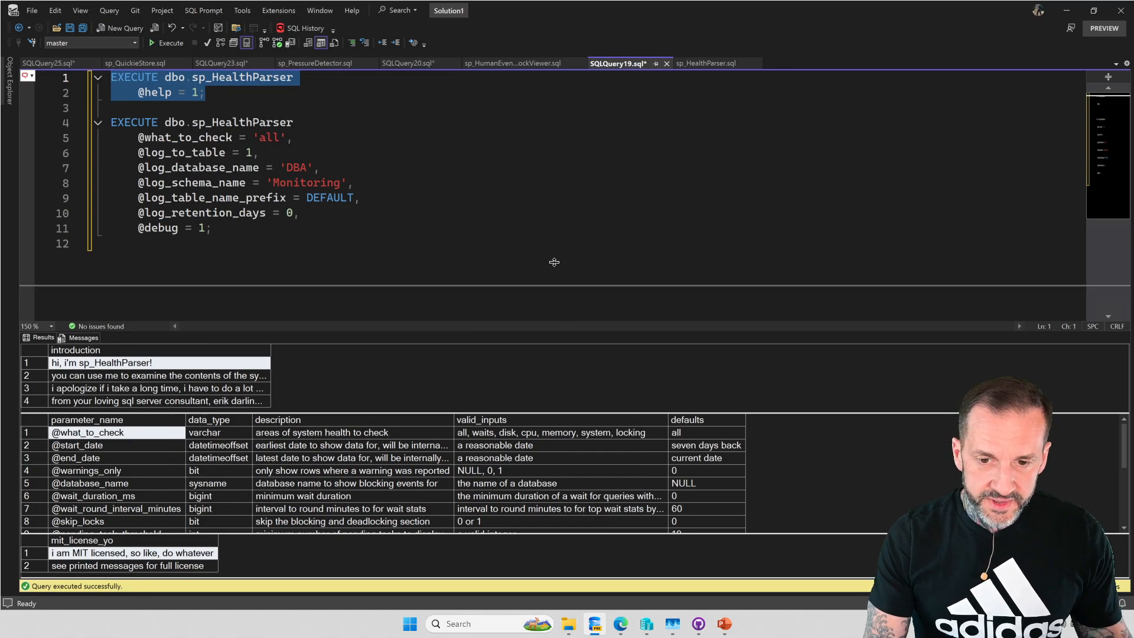
left_click_drag(565, 335, 553, 176)
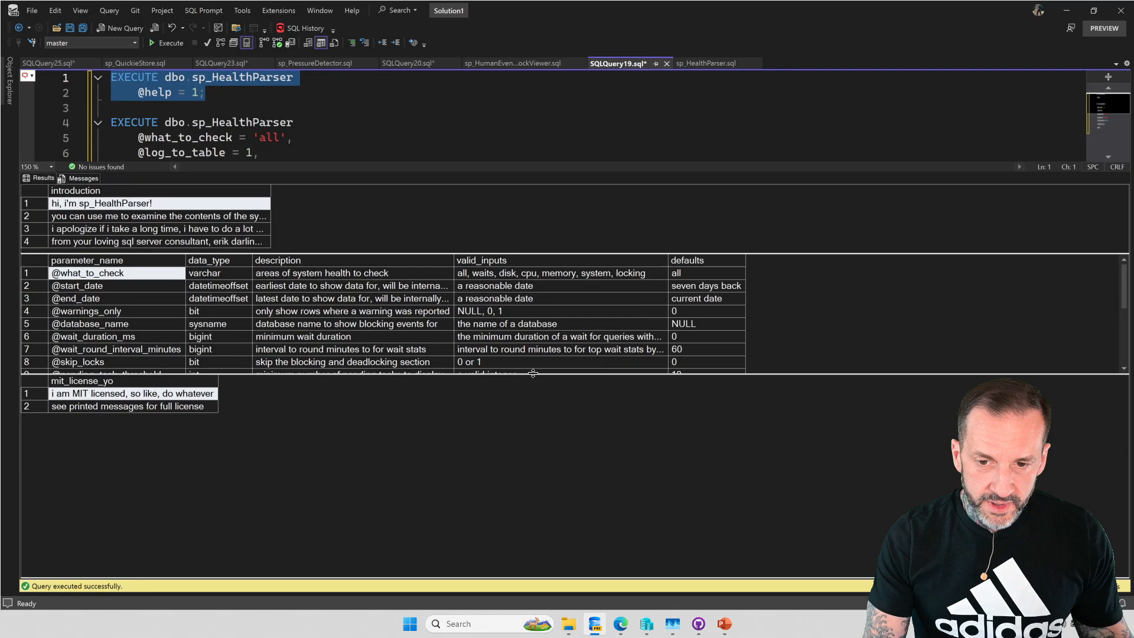
left_click_drag(533, 374, 518, 503)
left_click(250, 348)
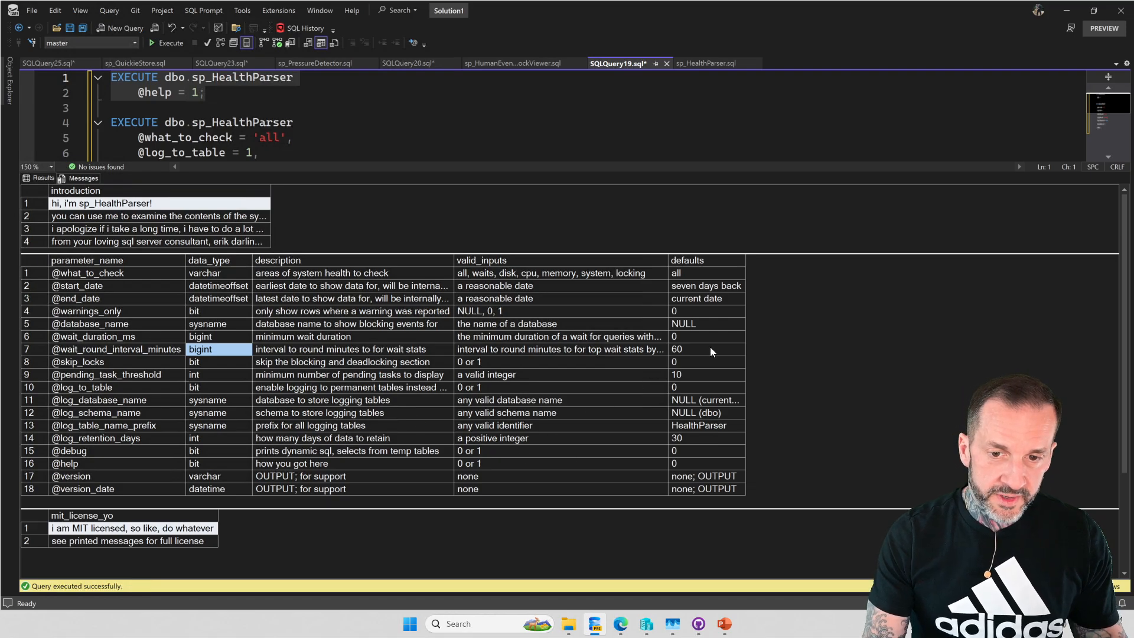
key("ctrl+r")
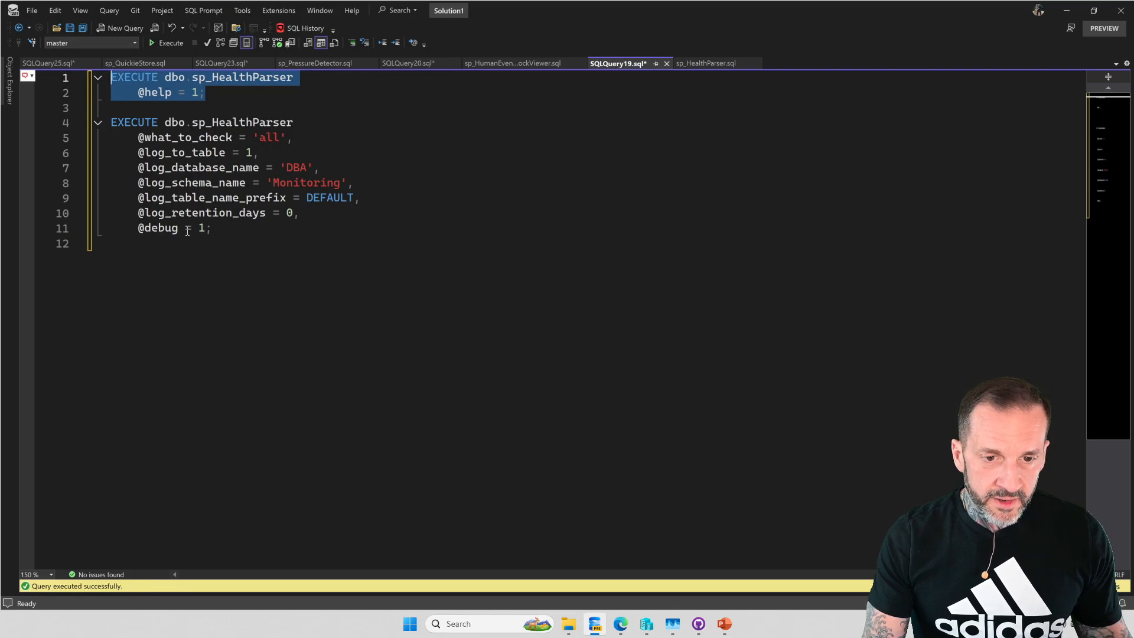
left_click_drag(235, 232, 110, 122)
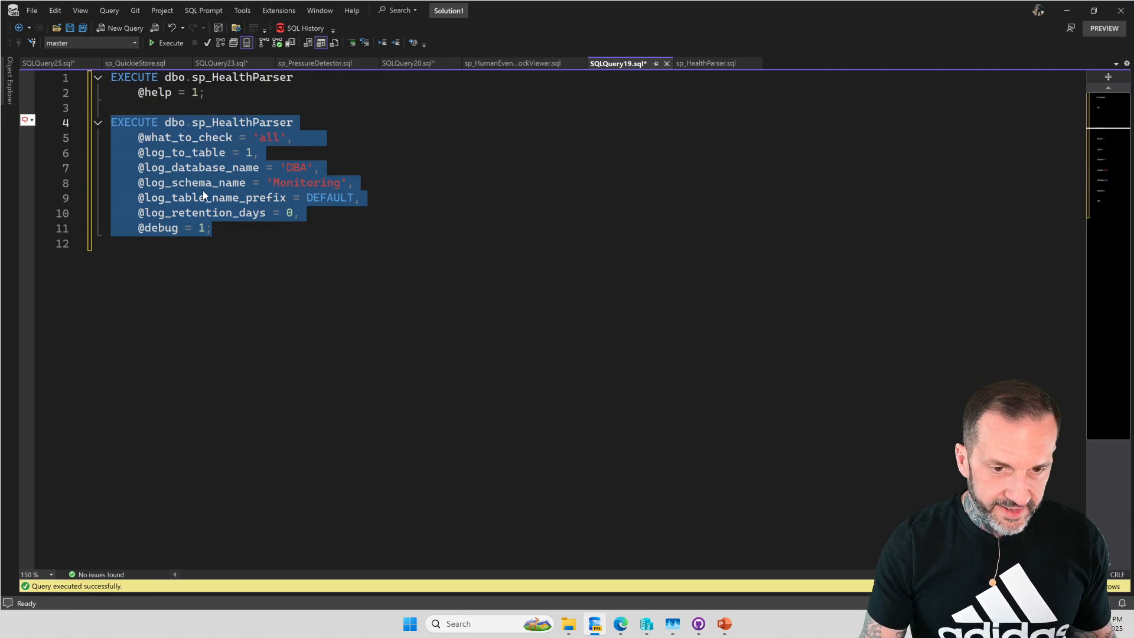
key("F5")
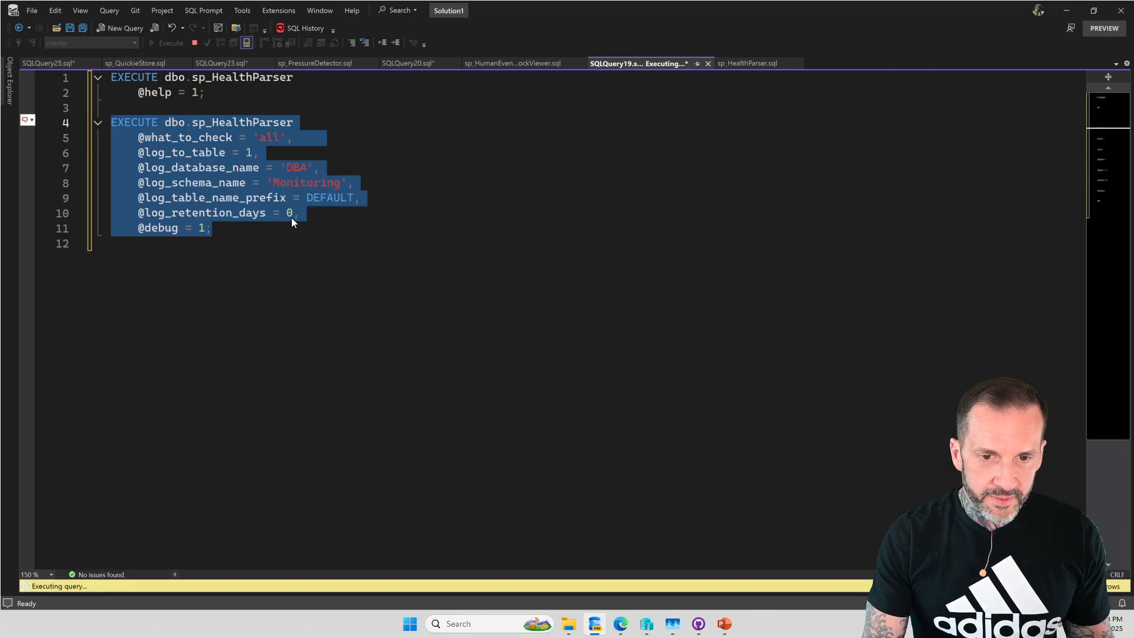
double_click(291, 213)
type("7")
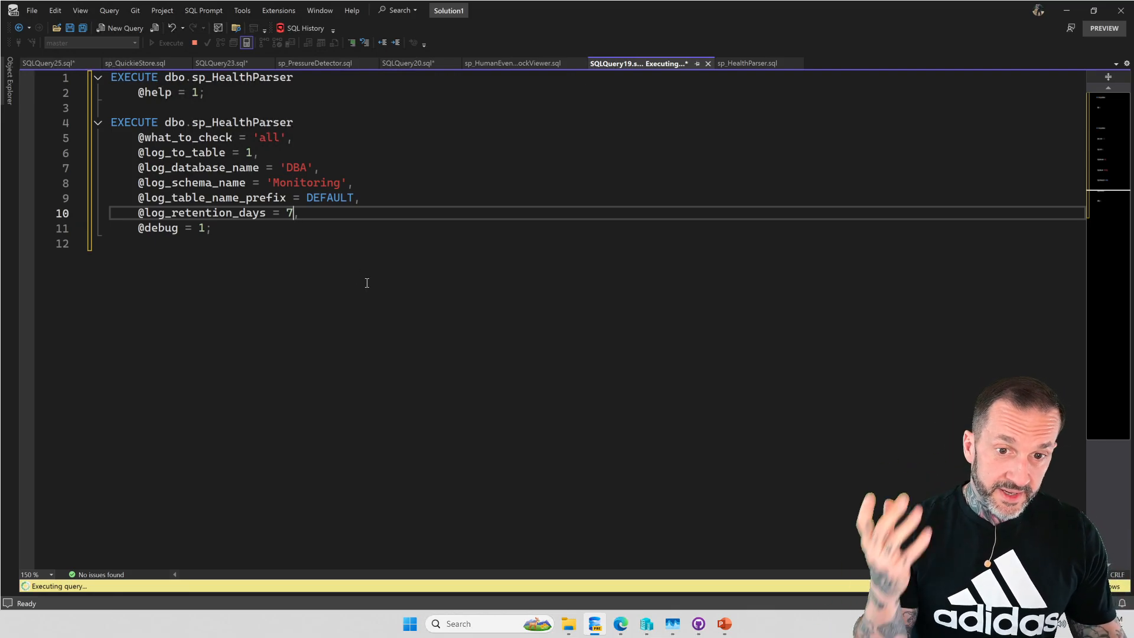
View the sp_HealthParser source at the top waits by duration section.
left_click(753, 62)
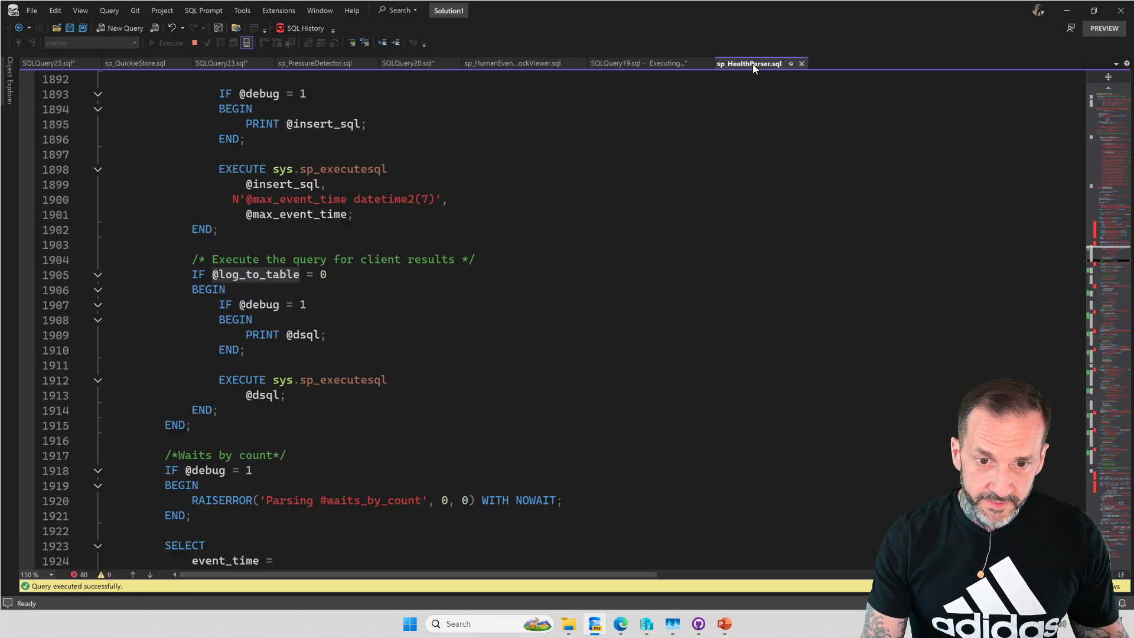
scroll(549, 354, "down", 5)
scroll(275, 191, "down", 3)
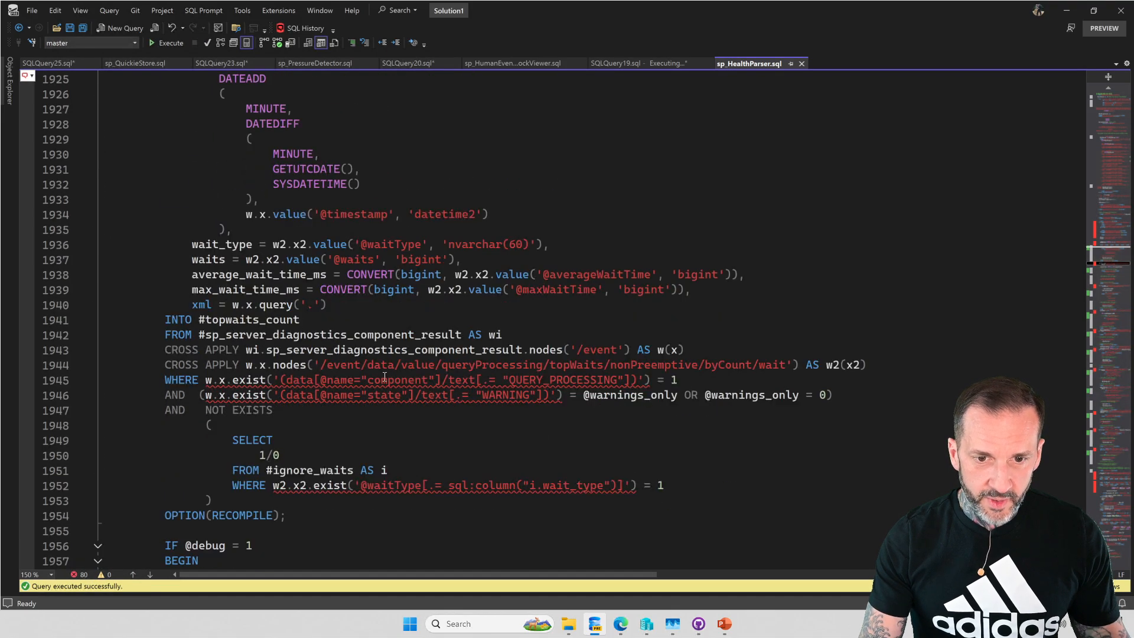
scroll(278, 169, "up", 4)
scroll(567, 310, "down", 4)
scroll(939, 390, "down", 14)
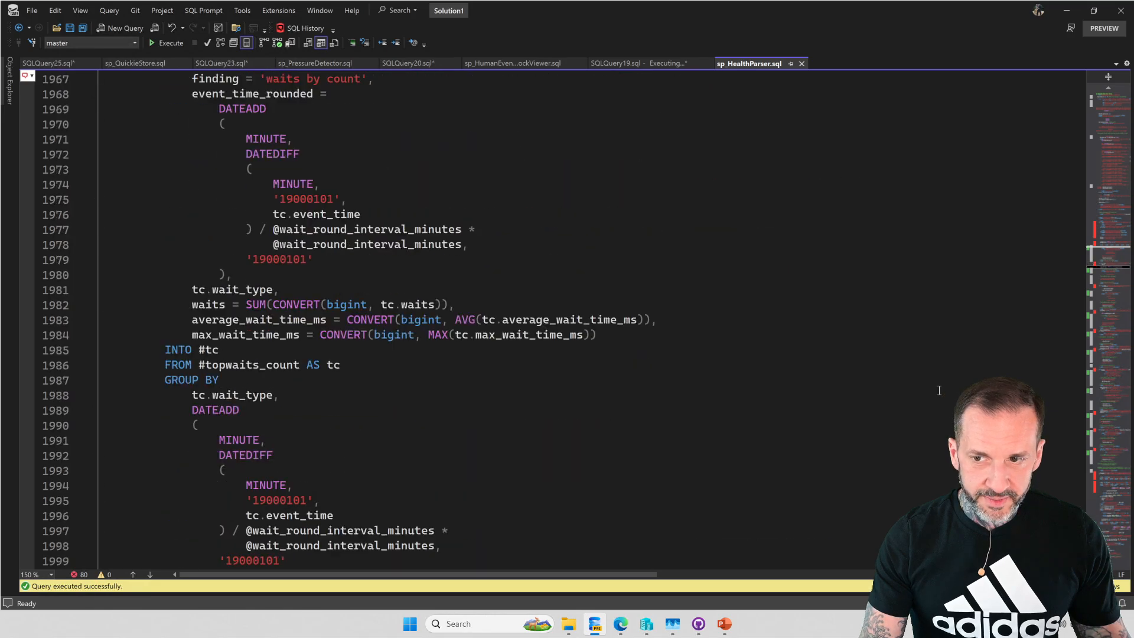
left_click_drag(1106, 272, 1102, 289)
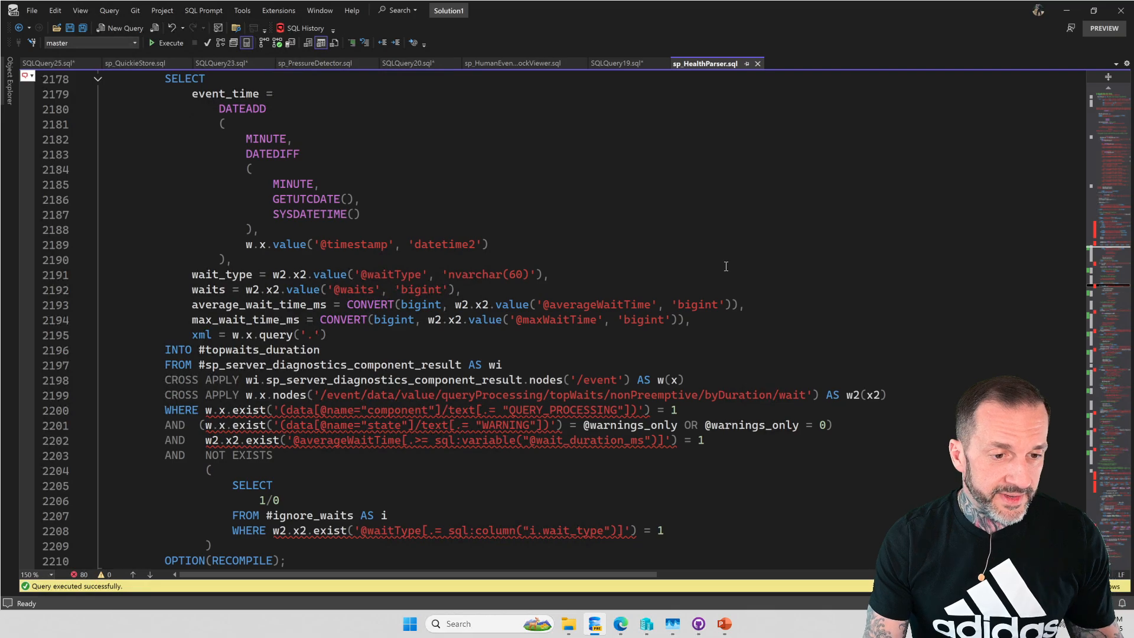
Return to the calling query and show the Messages listing HealthParser tables created in DBA.Monitoring.
left_click(618, 64)
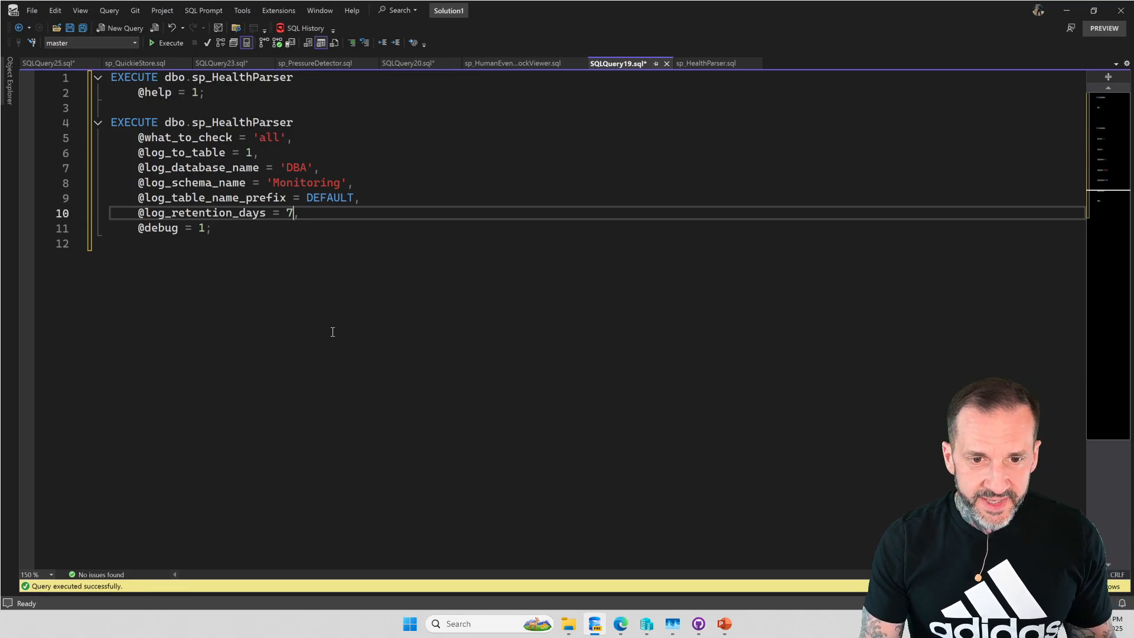
key("F5")
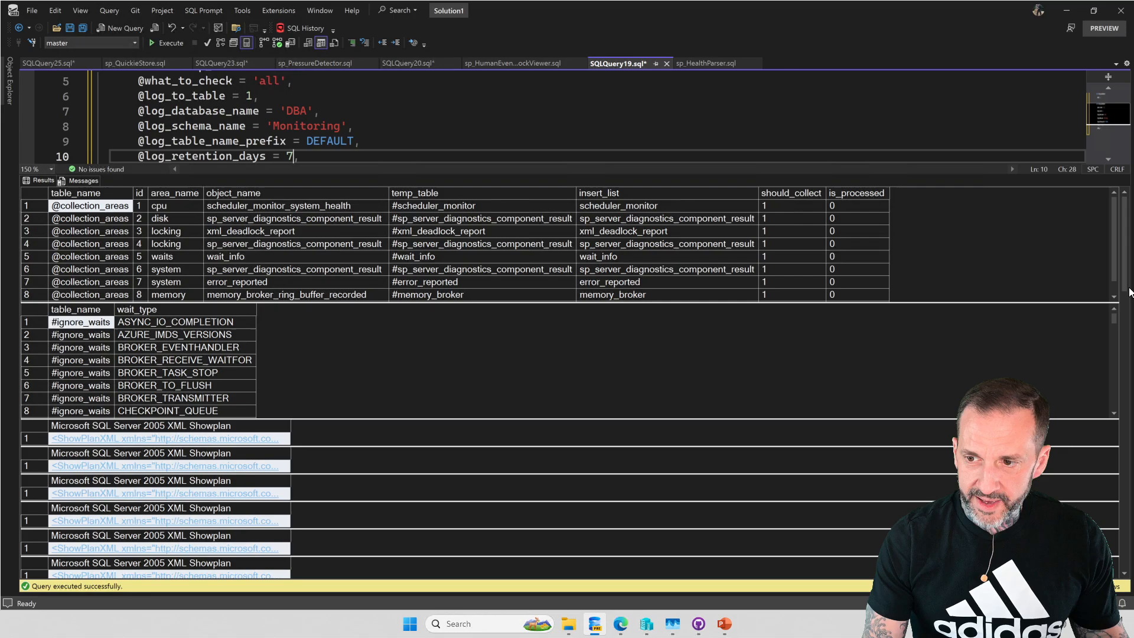
left_click_drag(1125, 293, 1118, 574)
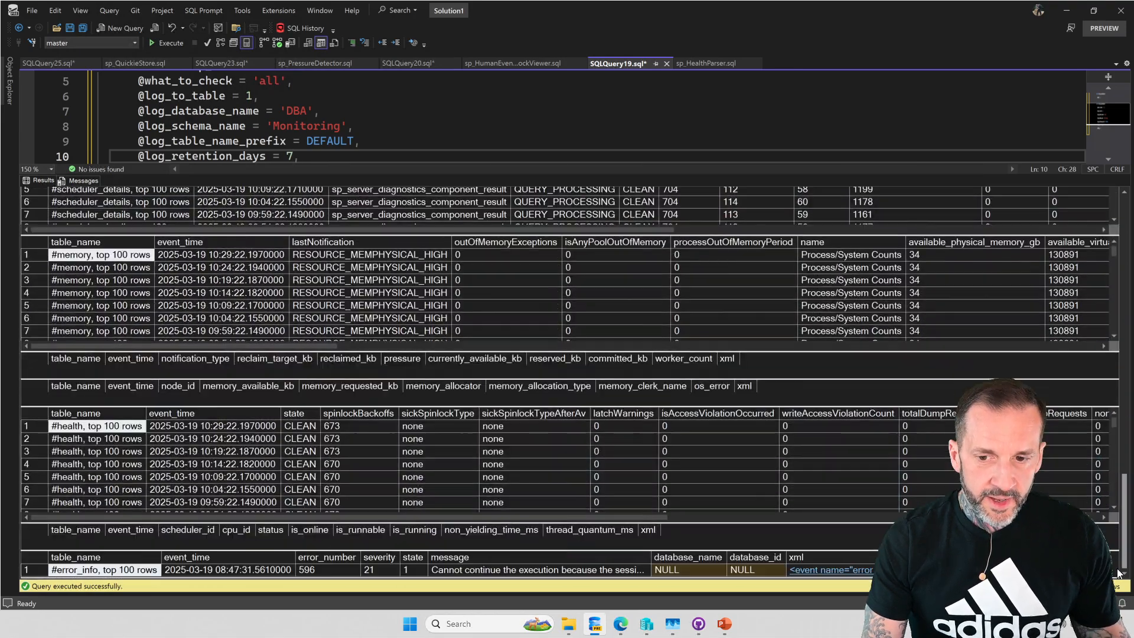
left_click_drag(1113, 525, 1110, 235)
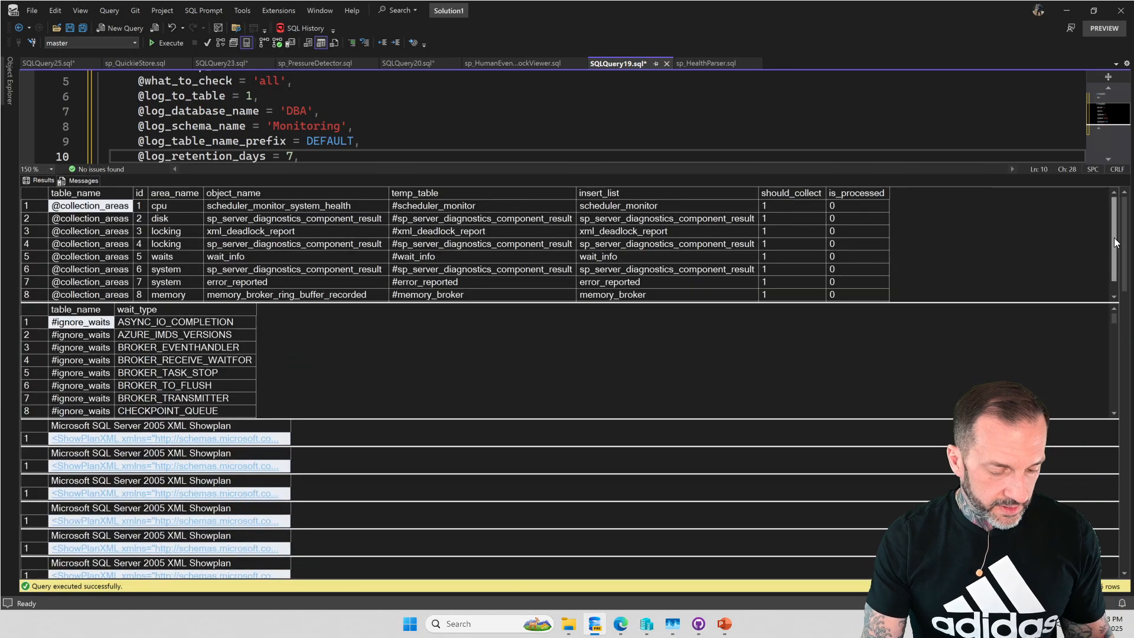
key("ctrl+r")
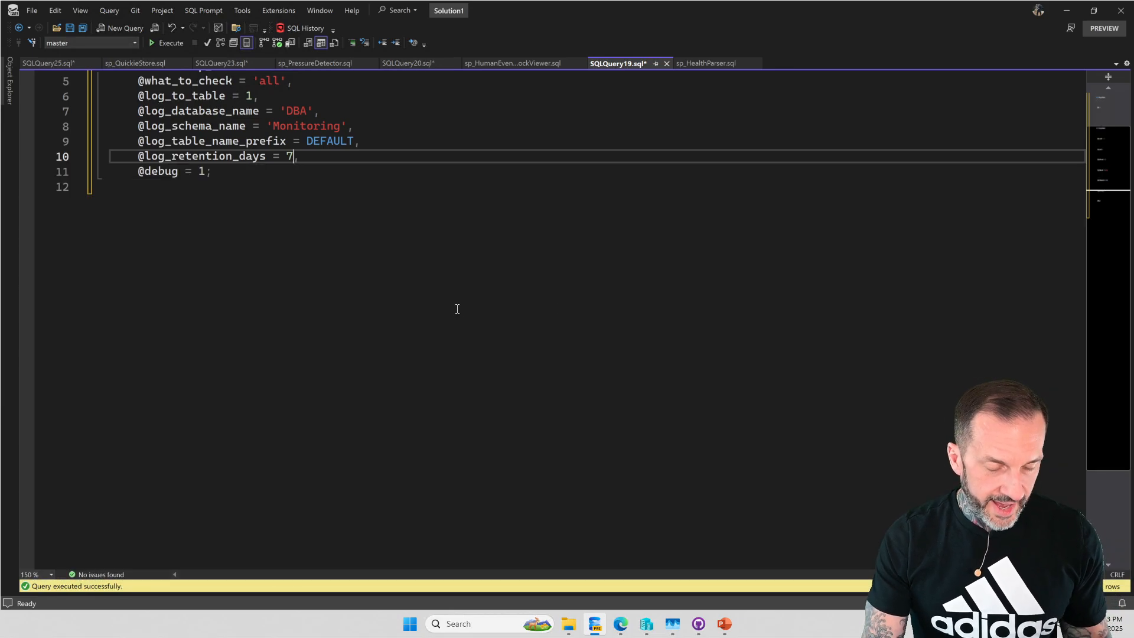
key("ctrl+r")
key("ctrl+Page_Down")
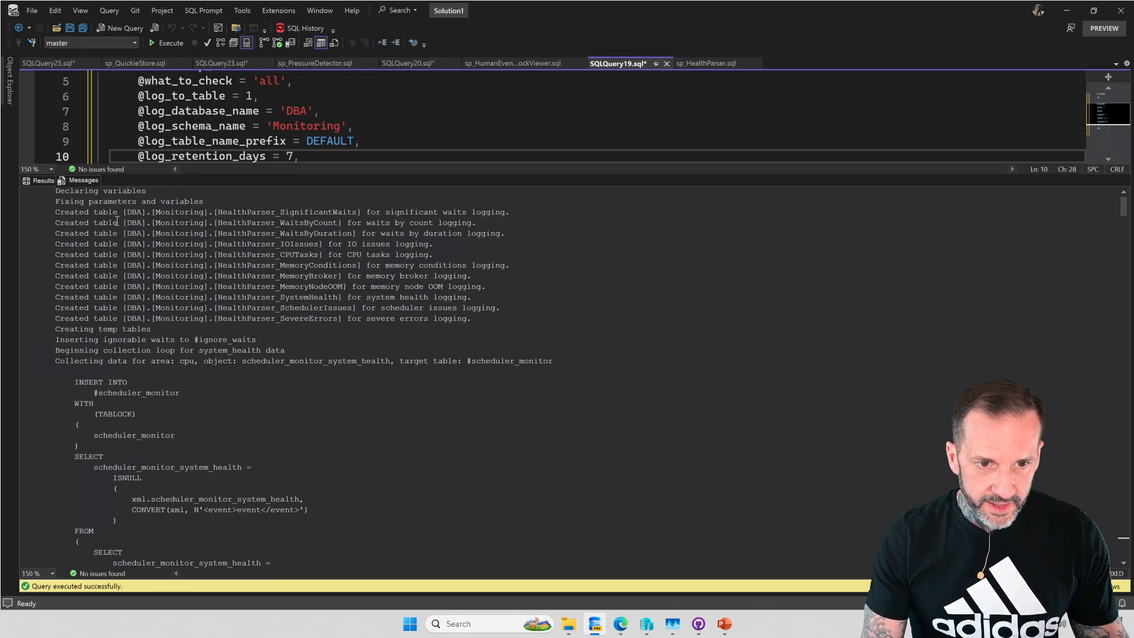
scroll(300, 312, "down", 3)
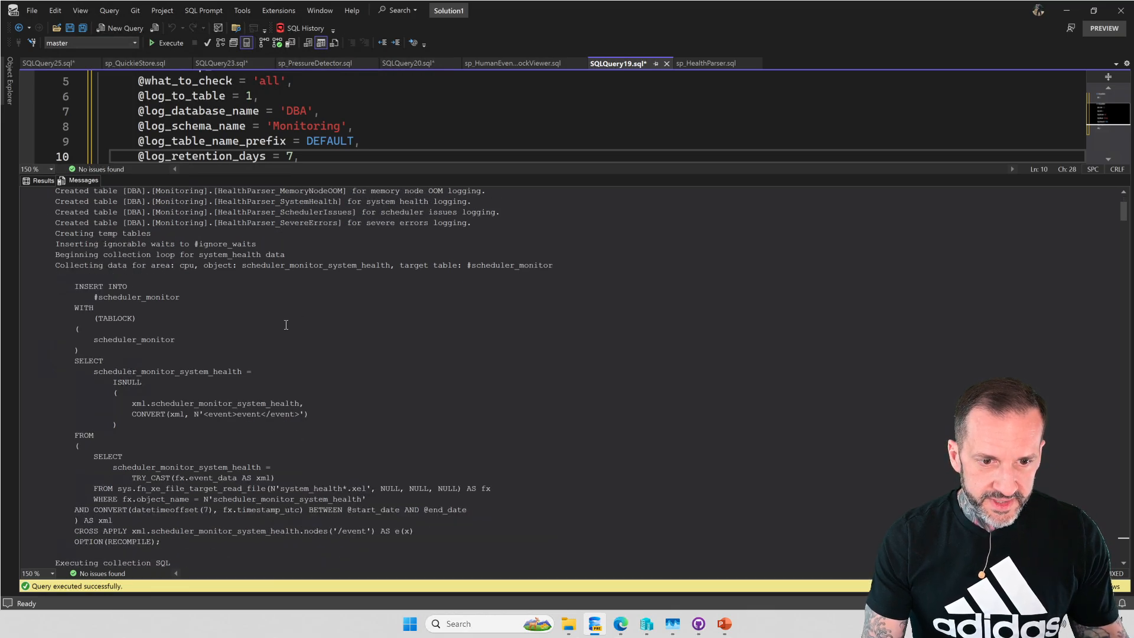
scroll(283, 319, "down", 2)
scroll(275, 326, "down", 2)
scroll(262, 333, "up", 4)
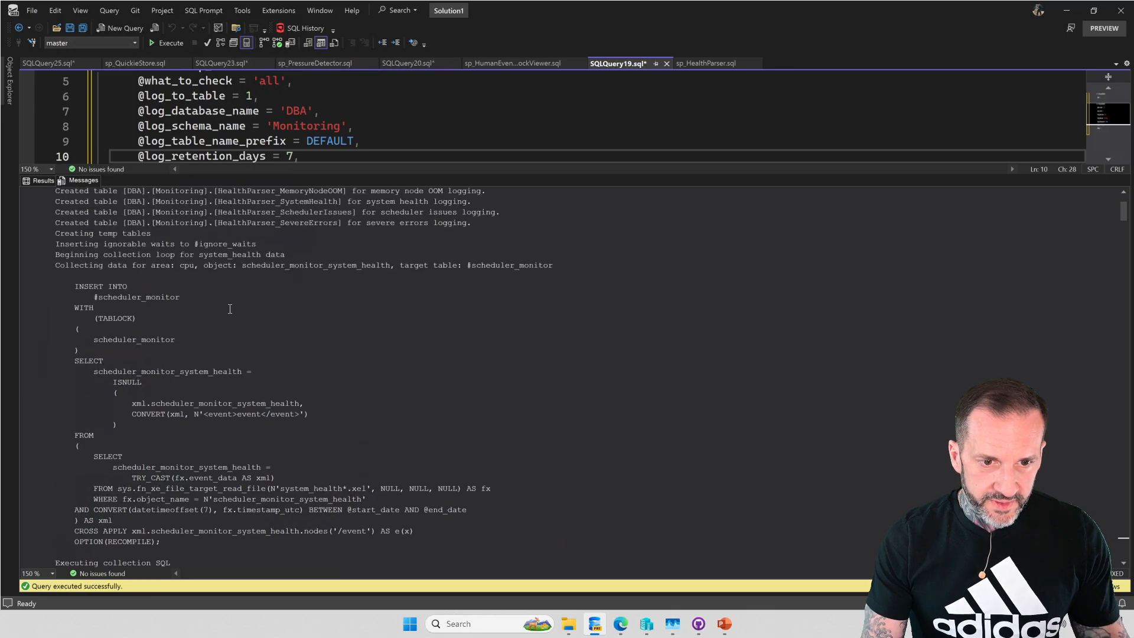
scroll(202, 315, "down", 10)
scroll(310, 346, "down", 10)
scroll(425, 381, "down", 10)
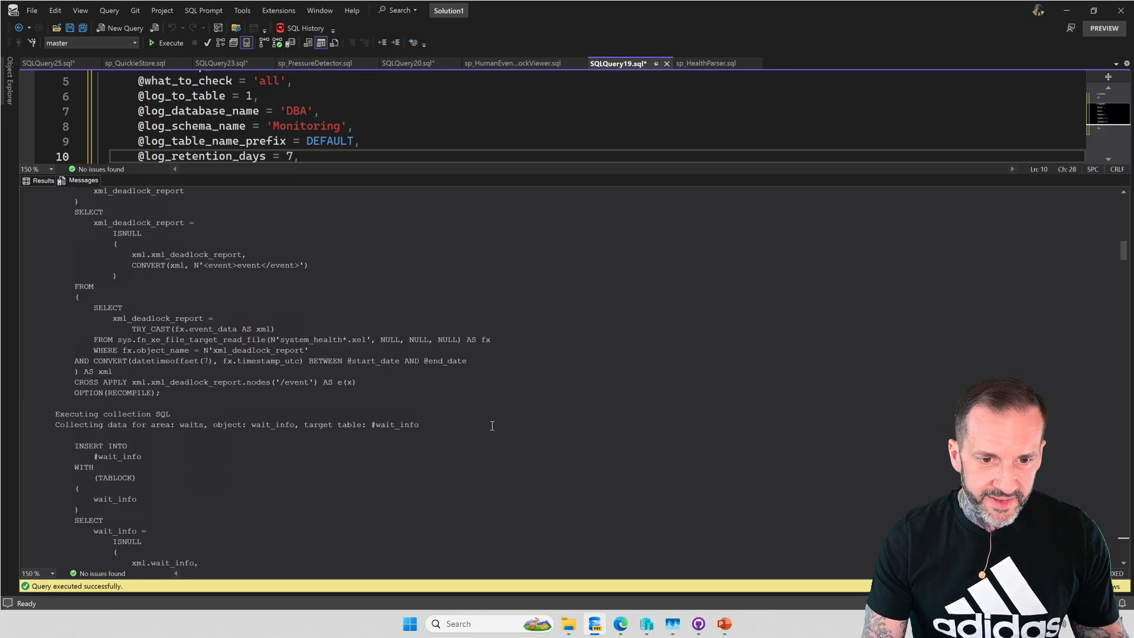
scroll(539, 414, "down", 10)
left_click_drag(1122, 281, 1125, 335)
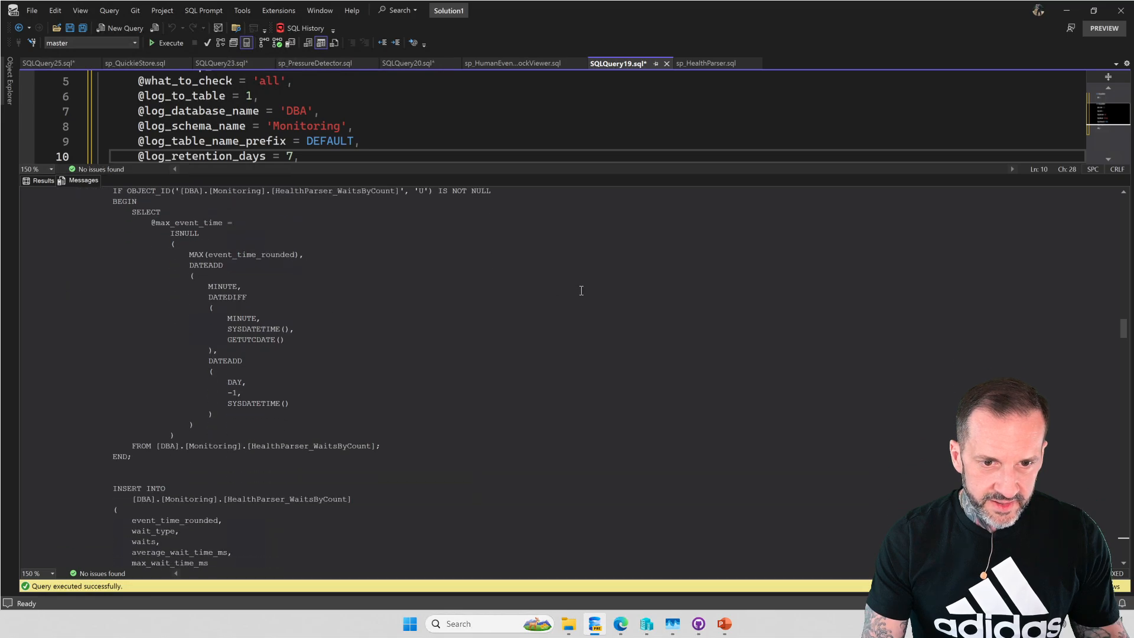
scroll(433, 309, "up", 2)
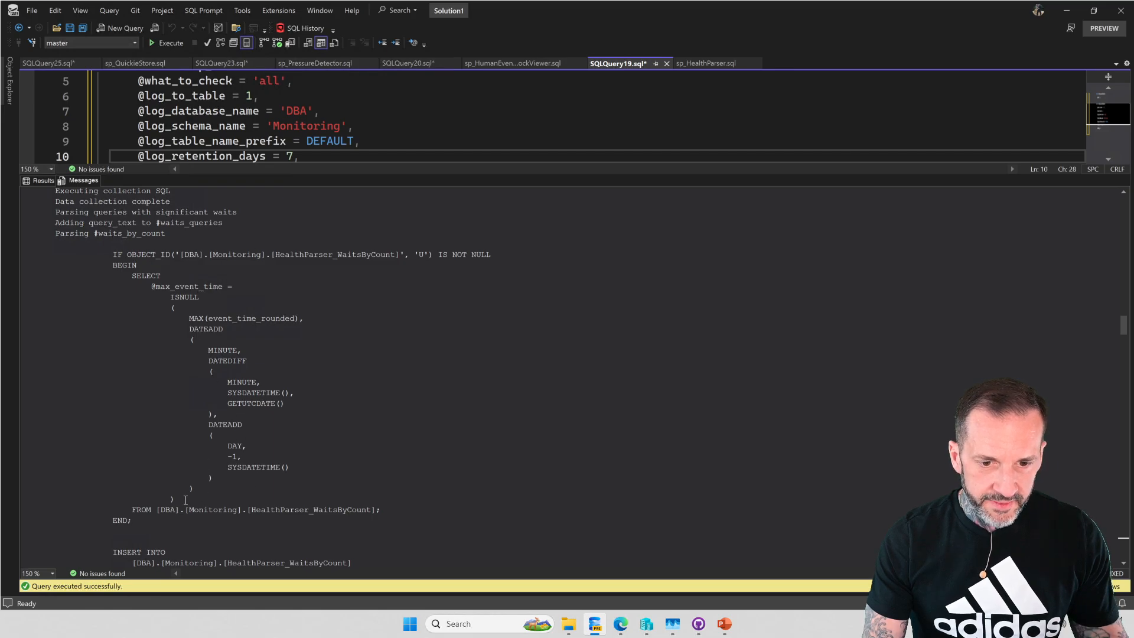
scroll(397, 501, "down", 4)
scroll(366, 458, "down", 1)
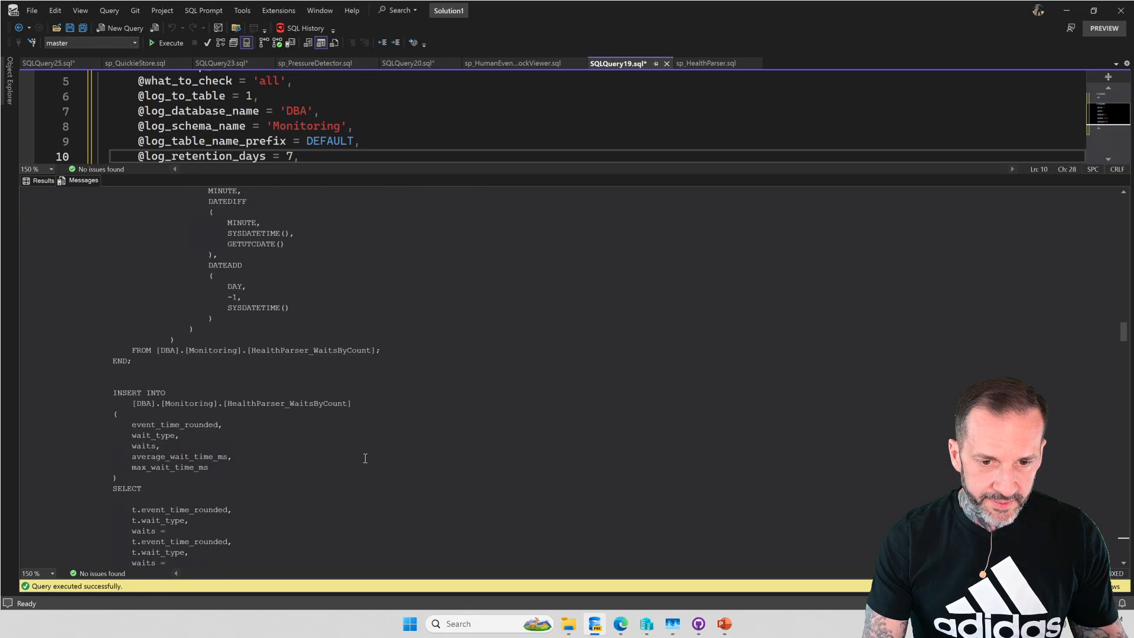
scroll(359, 453, "down", 2)
scroll(366, 453, "down", 2)
scroll(355, 447, "down", 2)
scroll(319, 430, "down", 4)
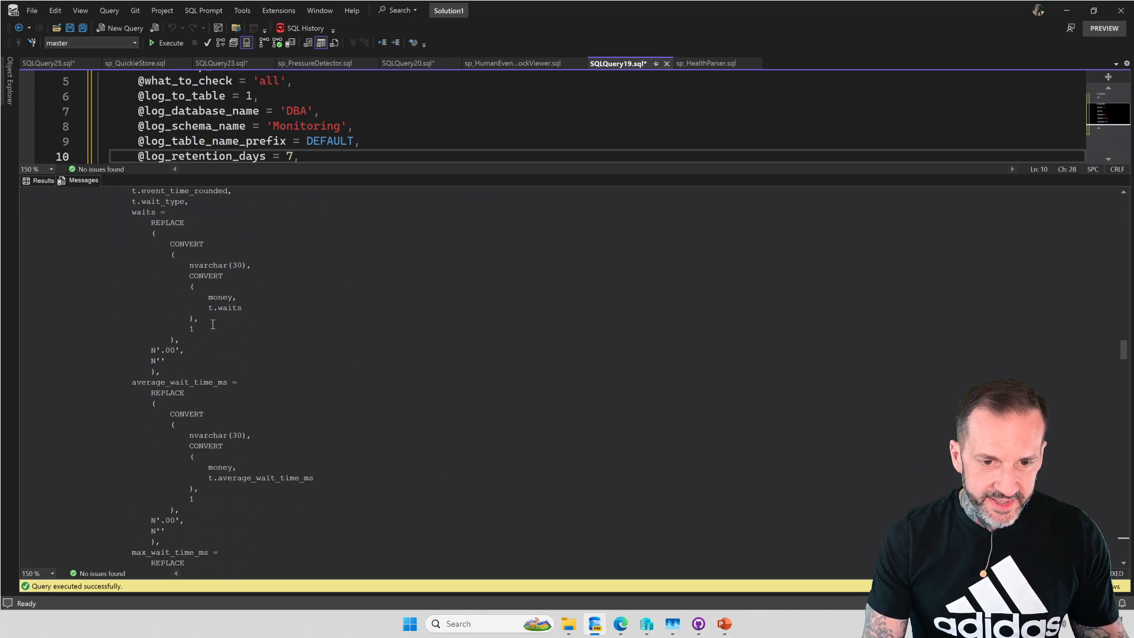
scroll(275, 408, "down", 5)
scroll(230, 381, "down", 6)
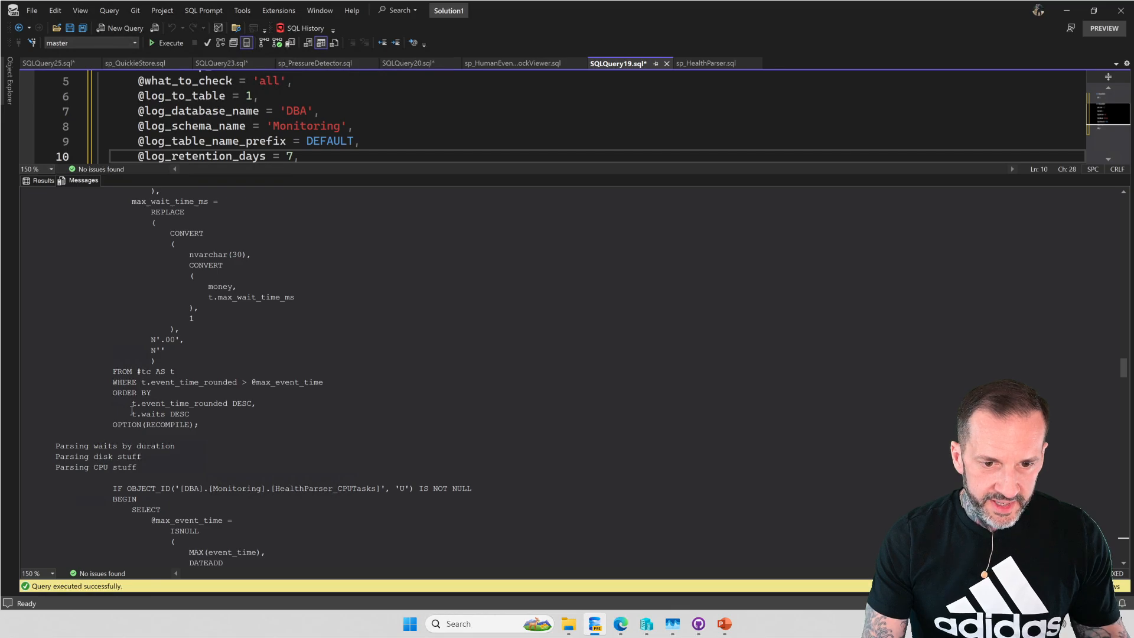
left_click_drag(109, 382, 324, 381)
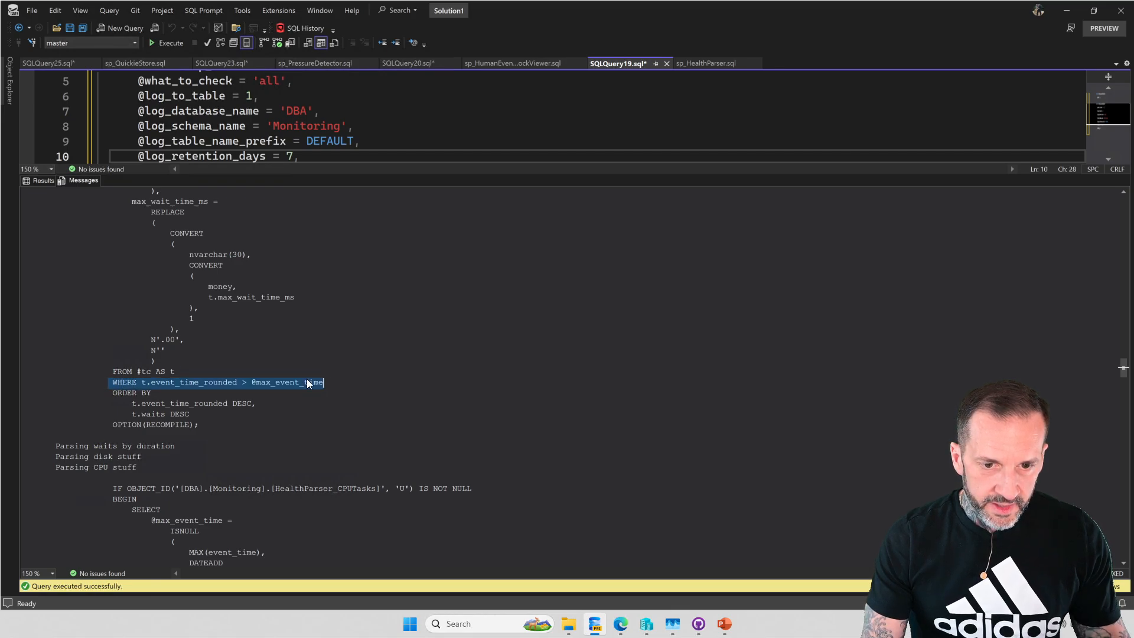
scroll(310, 377, "up", 5)
scroll(296, 357, "up", 10)
scroll(266, 351, "up", 6)
scroll(141, 332, "down", 3)
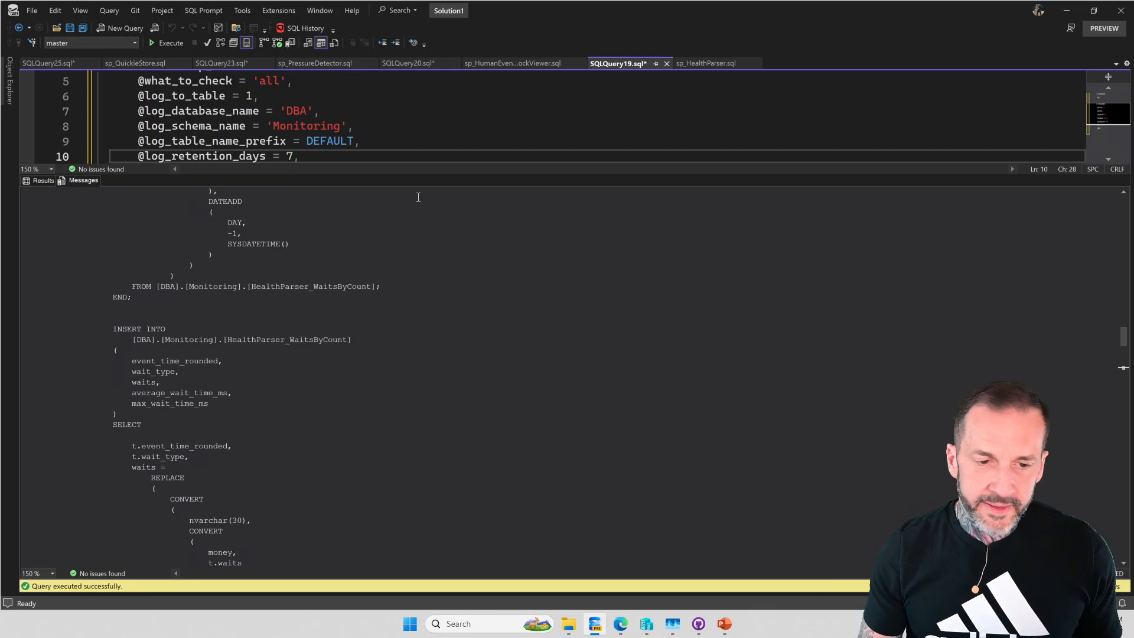
key("ctrl+r")
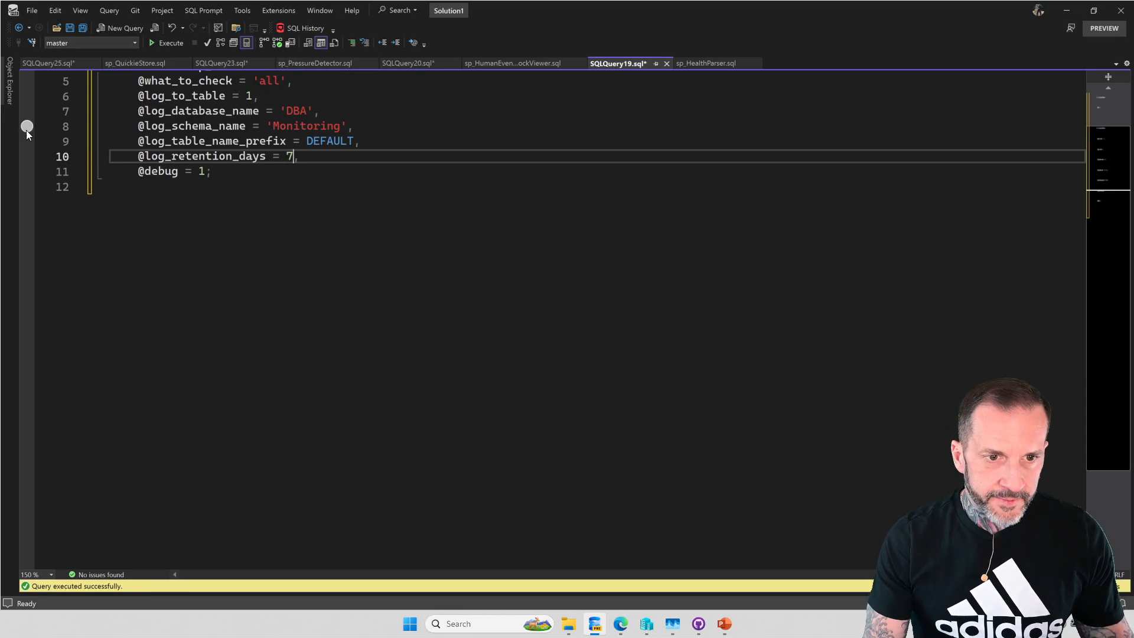
Refresh DBA Tables and select the top 1000 rows of Monitoring.HealthParser_WaitsByCount.
left_click(9, 97)
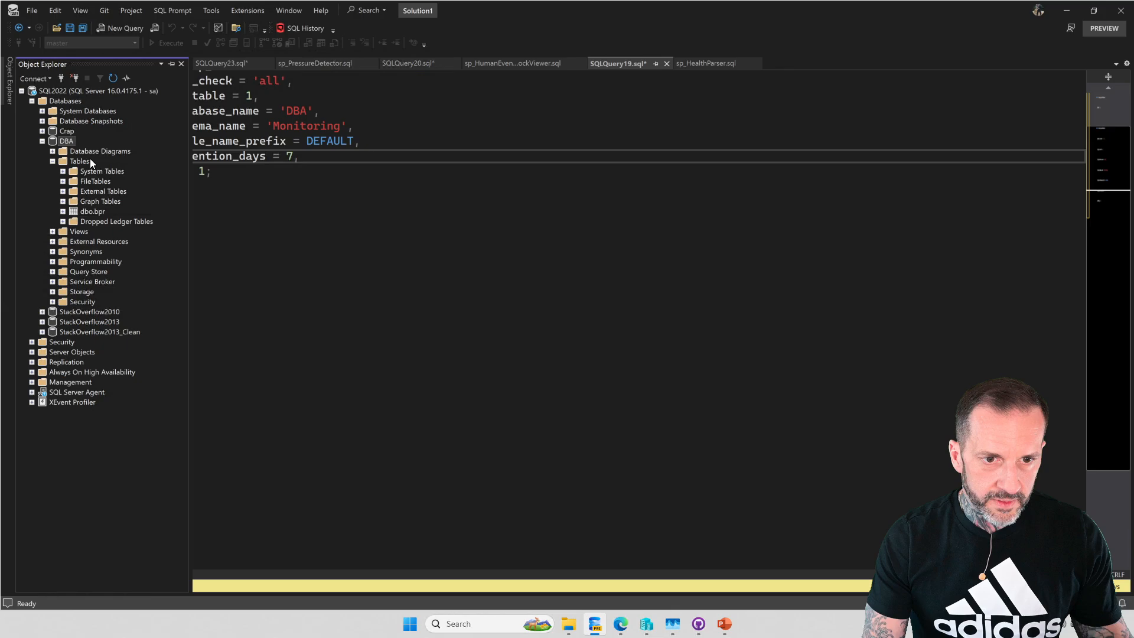
right_click(77, 161)
left_click(120, 234)
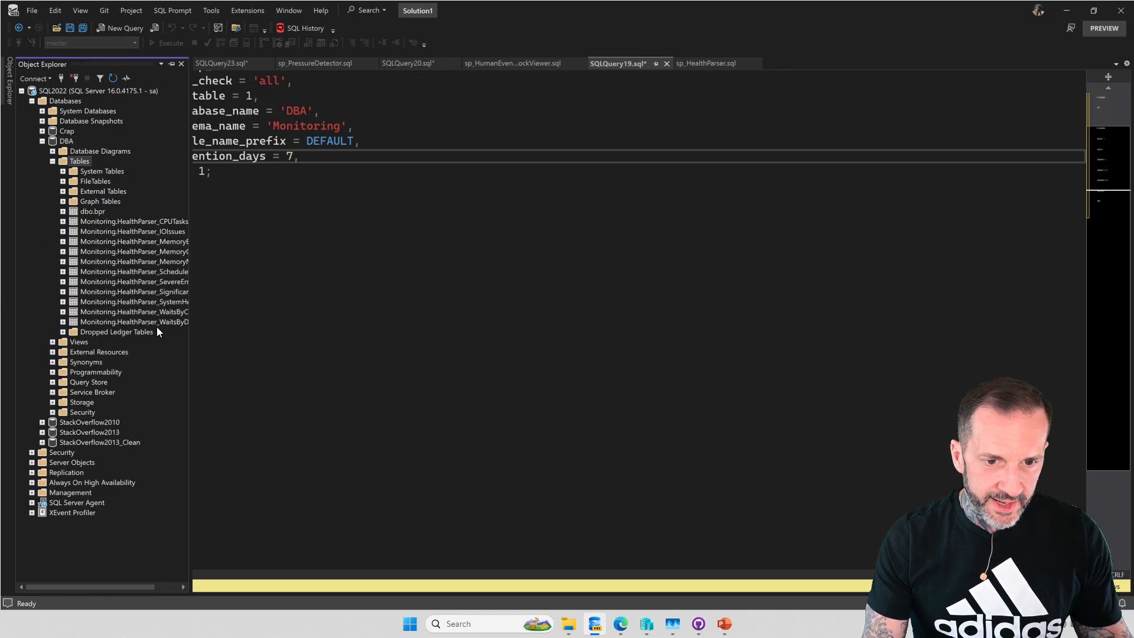
left_click_drag(189, 281, 305, 282)
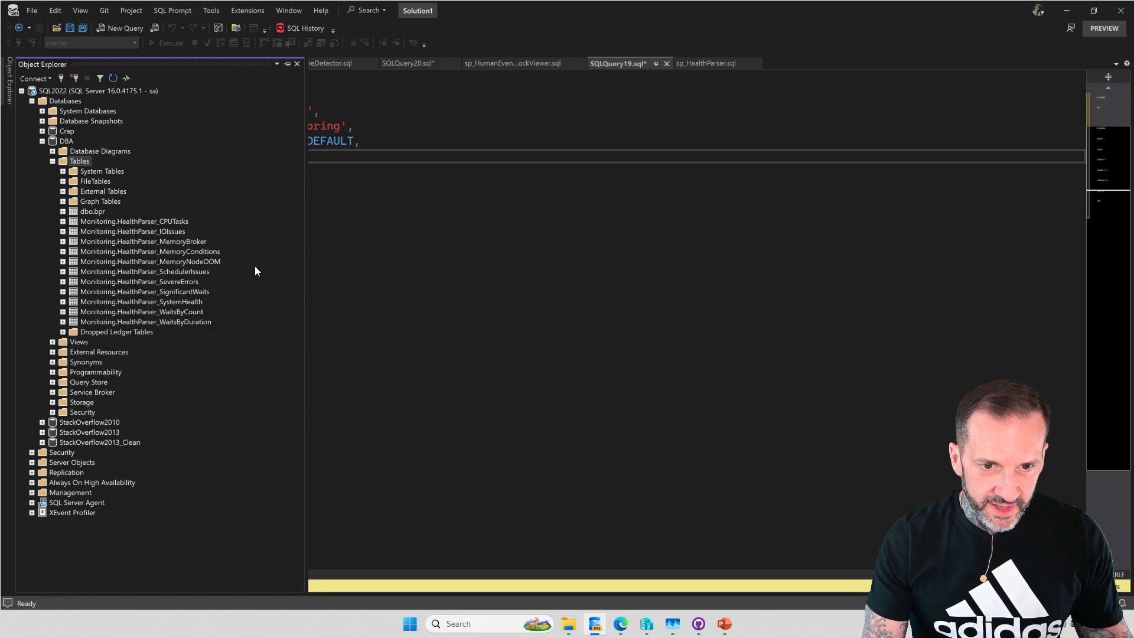
right_click(172, 311)
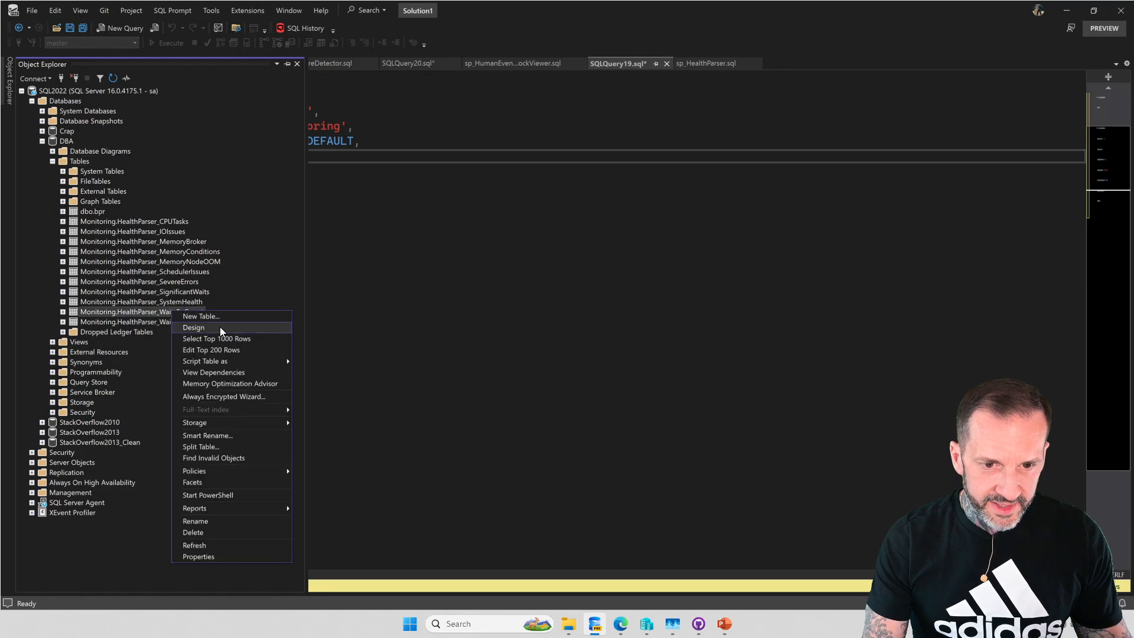
left_click(216, 335)
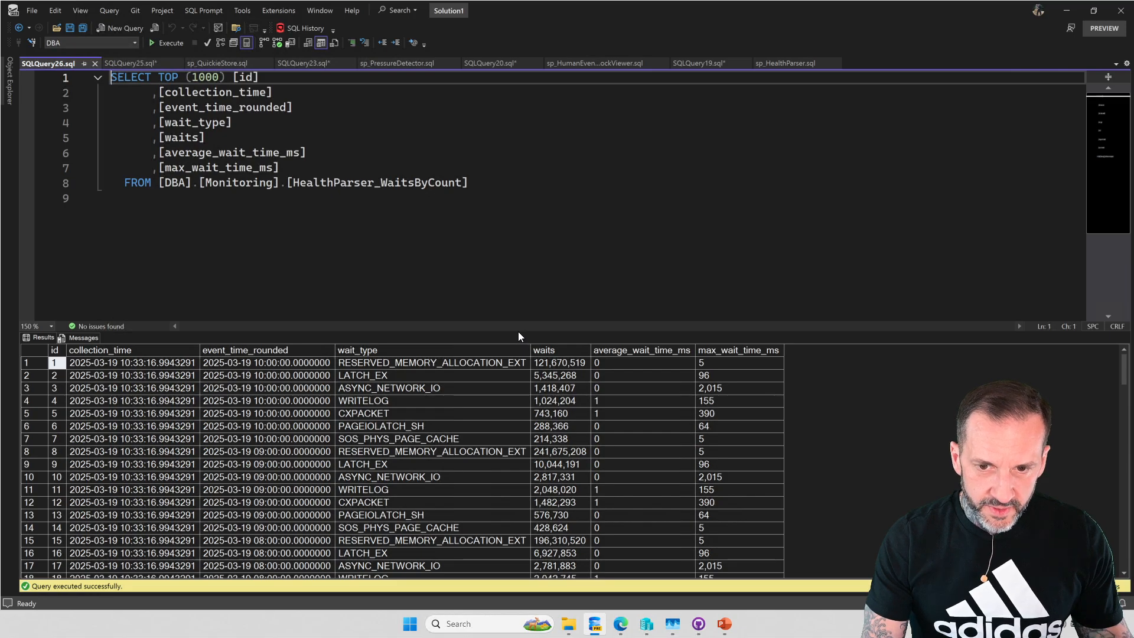
Review the 119 hourly WaitsByCount rows, noting max_wait_time_ms values like 2,015, then hide the results grid.
left_click_drag(518, 332, 510, 167)
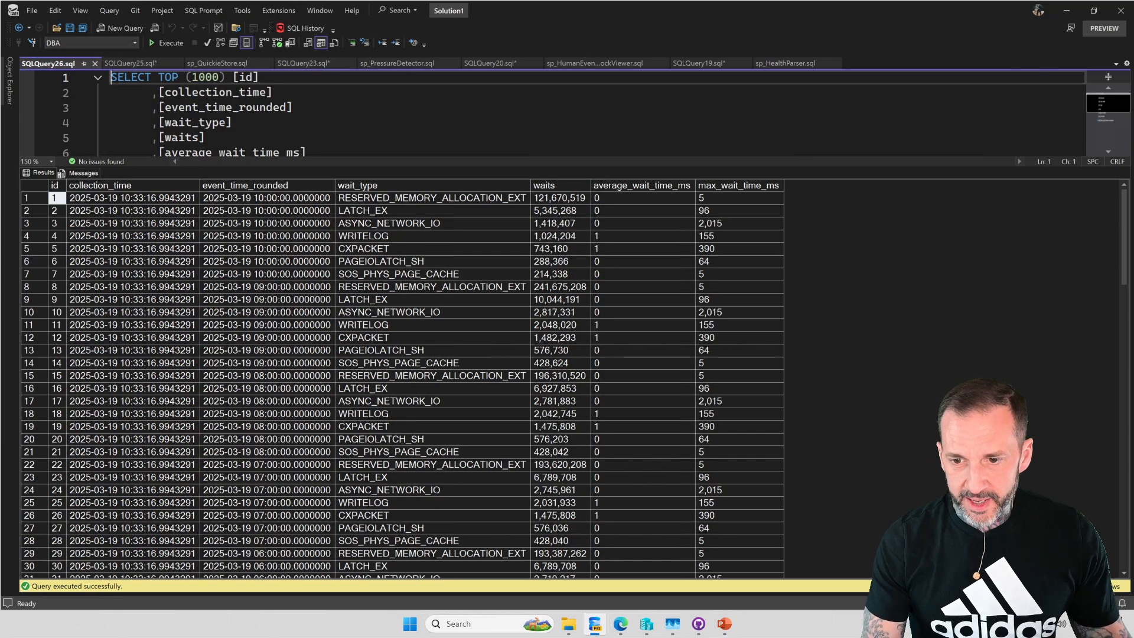
left_click(728, 224)
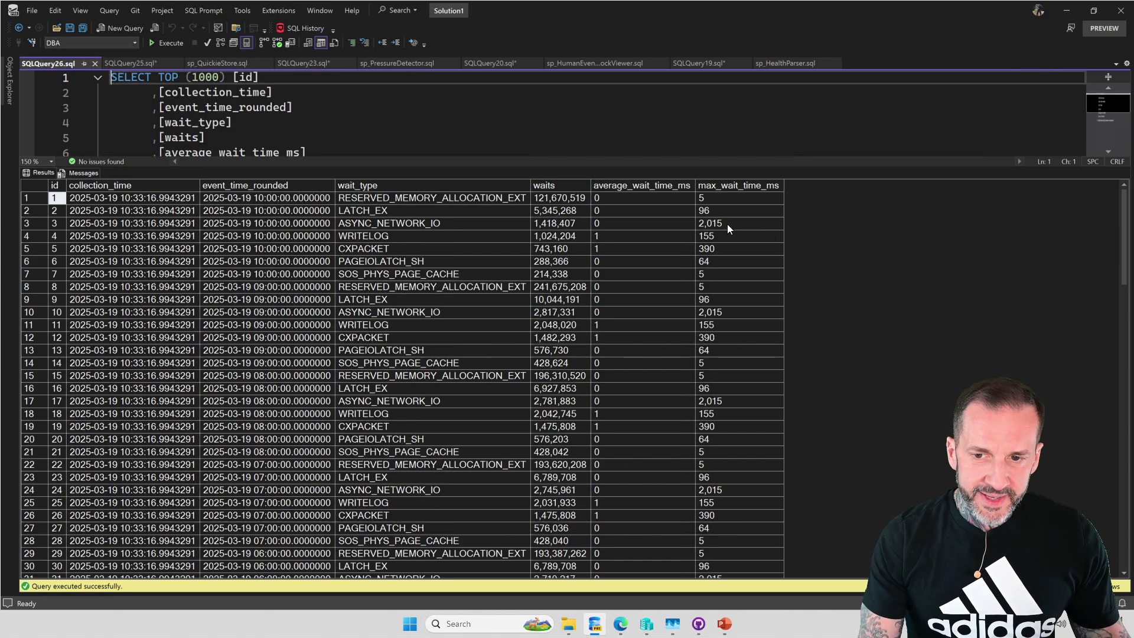
left_click(741, 310)
scroll(773, 409, "down", 2)
scroll(771, 418, "up", 2)
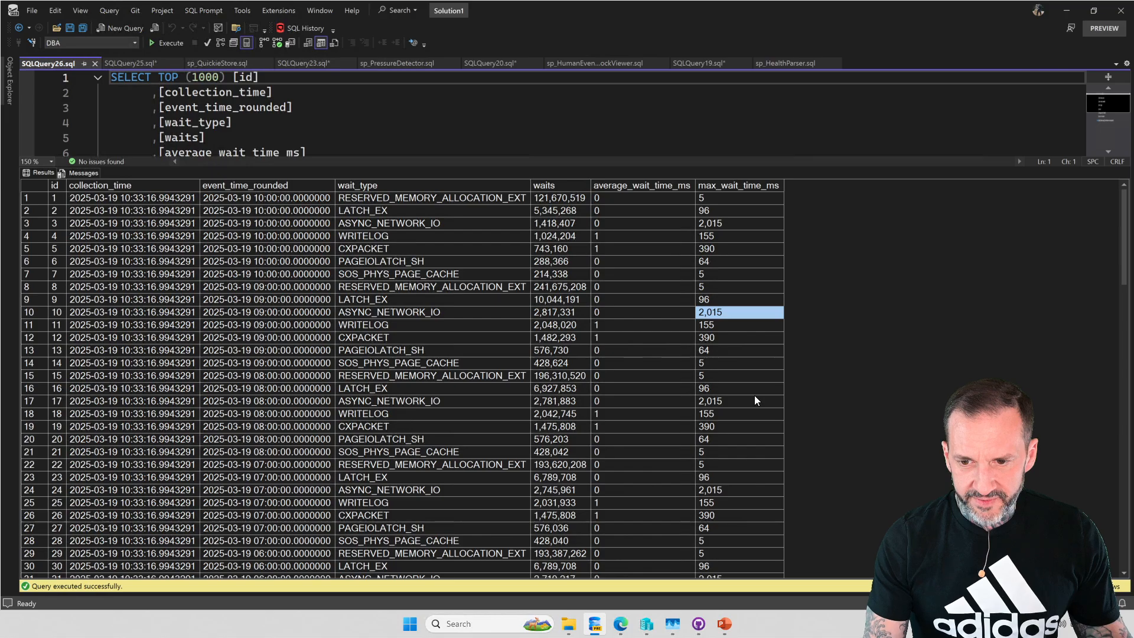
scroll(754, 395, "down", 4)
scroll(751, 414, "down", 3)
scroll(749, 407, "down", 4)
scroll(752, 402, "down", 3)
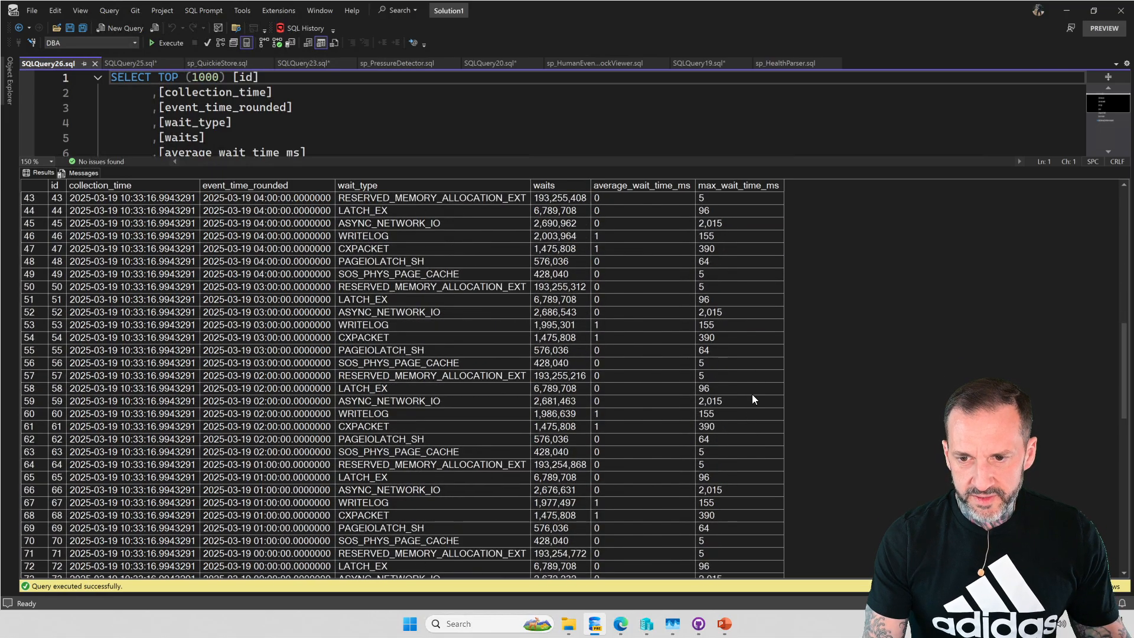
scroll(751, 395, "down", 4)
scroll(760, 406, "down", 5)
scroll(769, 416, "down", 3)
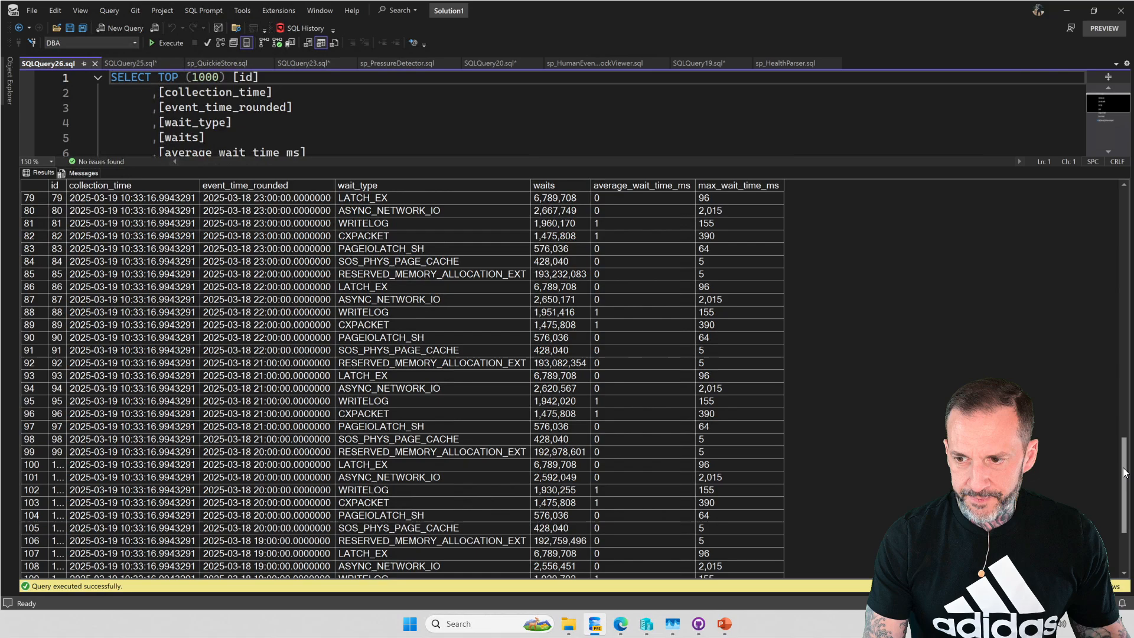
scroll(1123, 471, "down", 4)
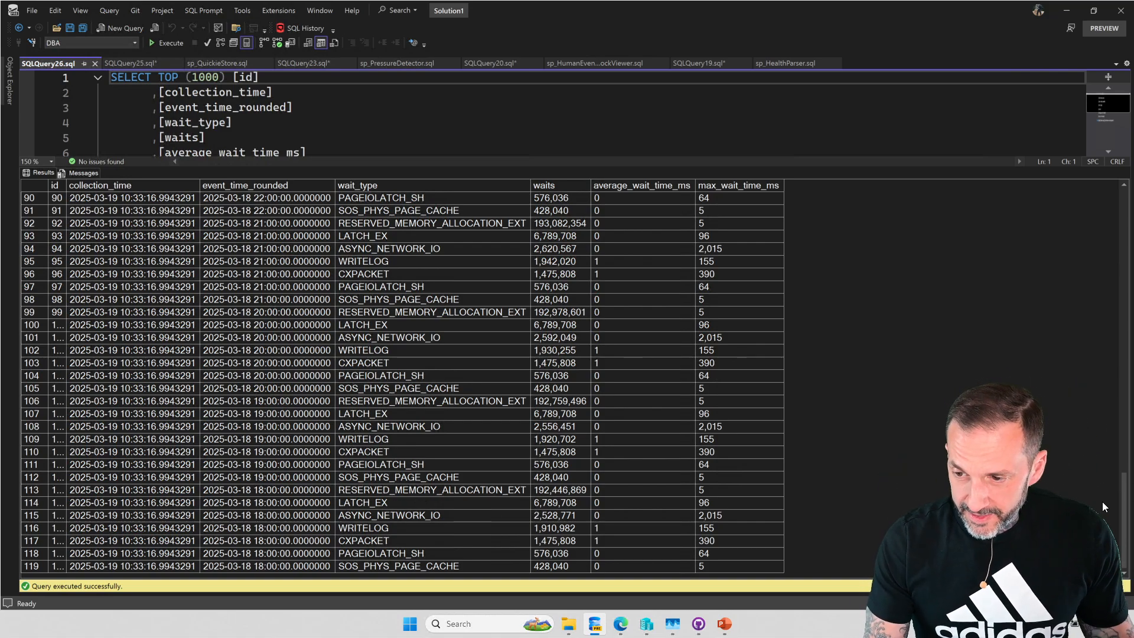
left_click_drag(1122, 508, 1123, 195)
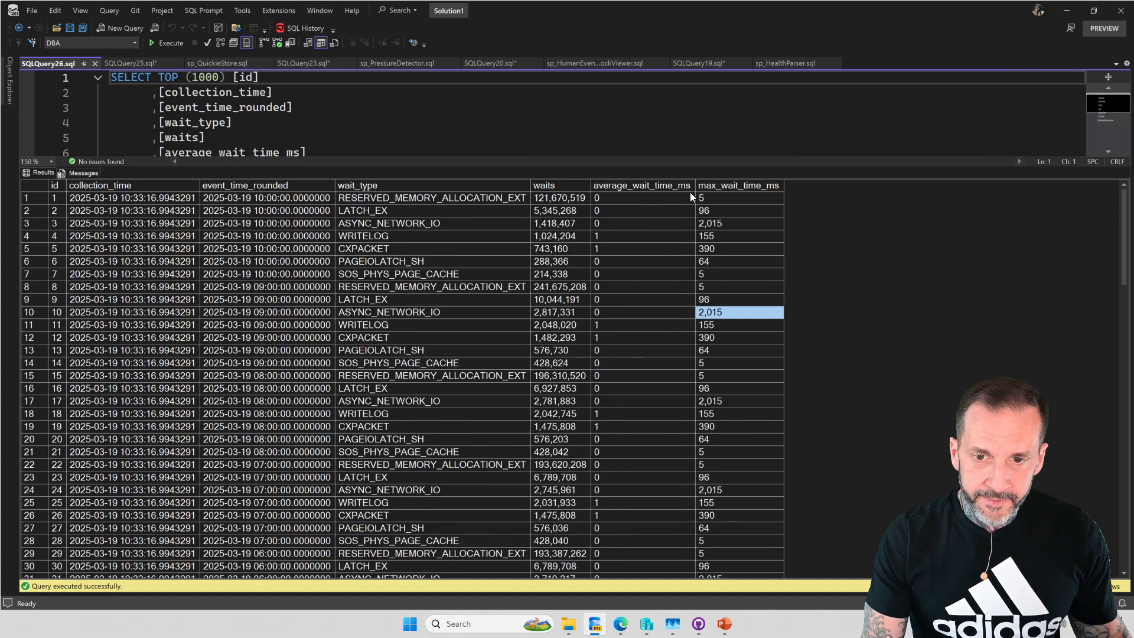
key("ctrl+r")
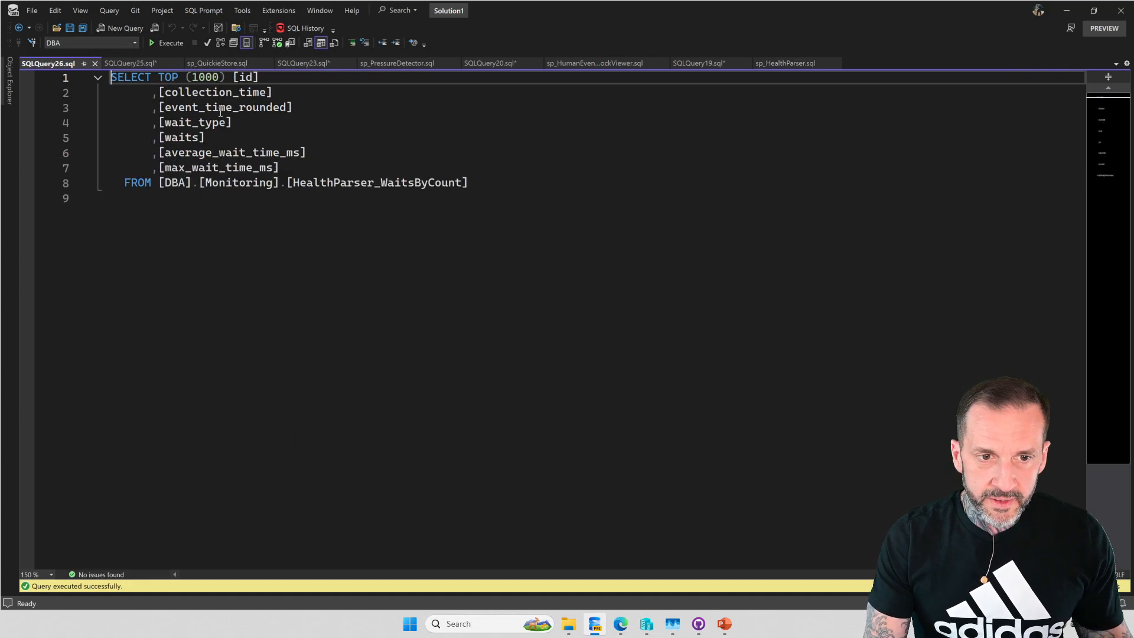
Close the WaitsByCount query and return to the sp_HealthParser.sql source.
left_click(95, 63)
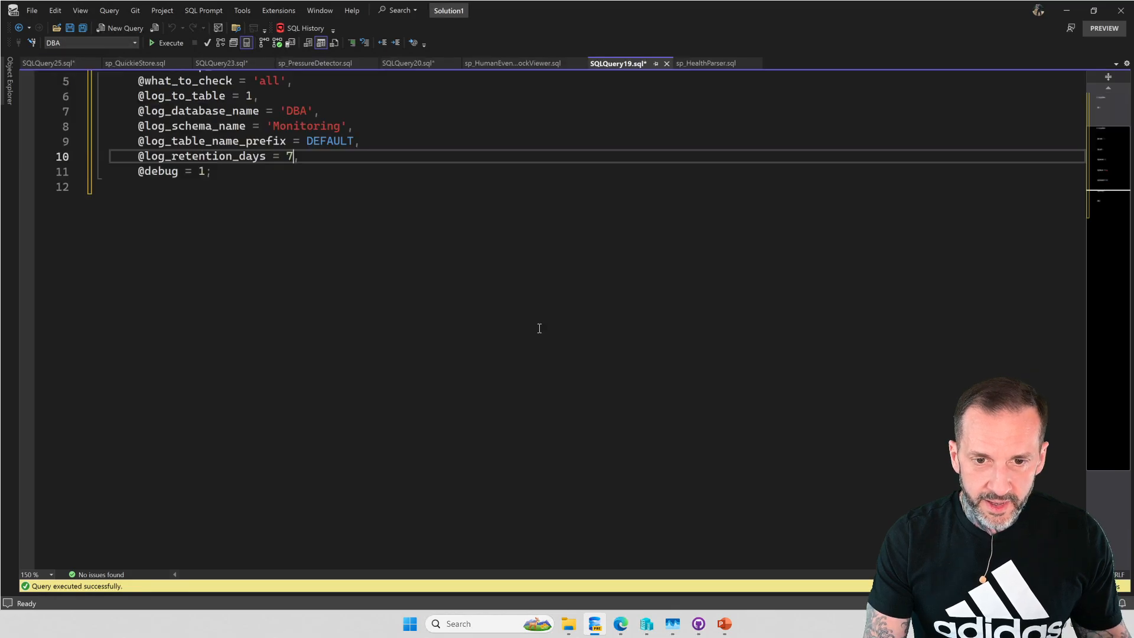
left_click(702, 64)
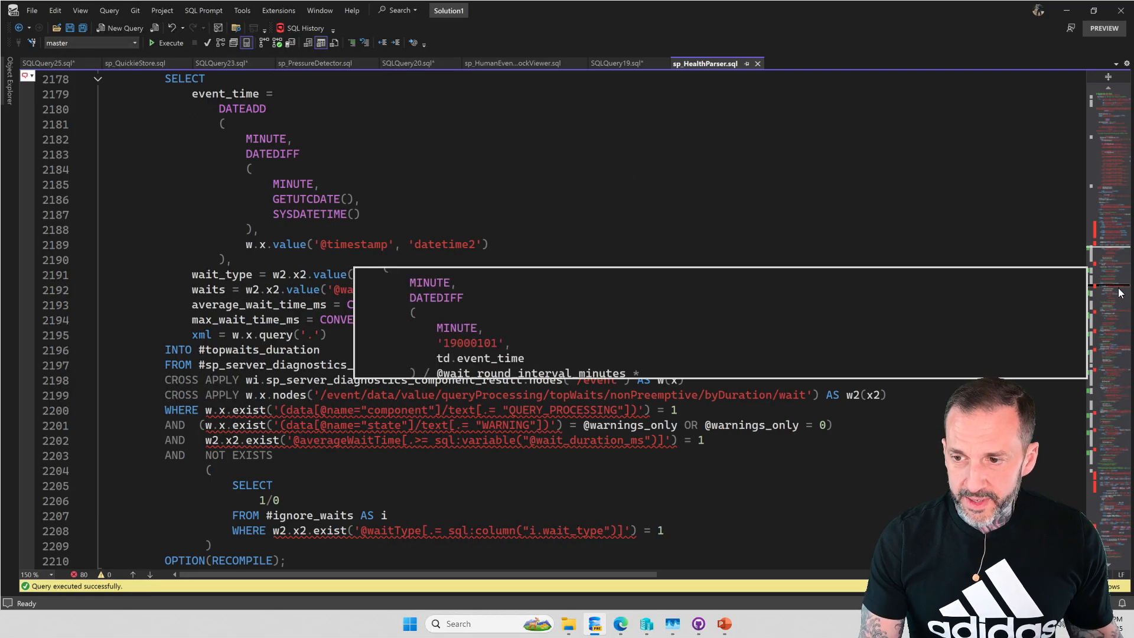
left_click_drag(1111, 282, 1111, 142)
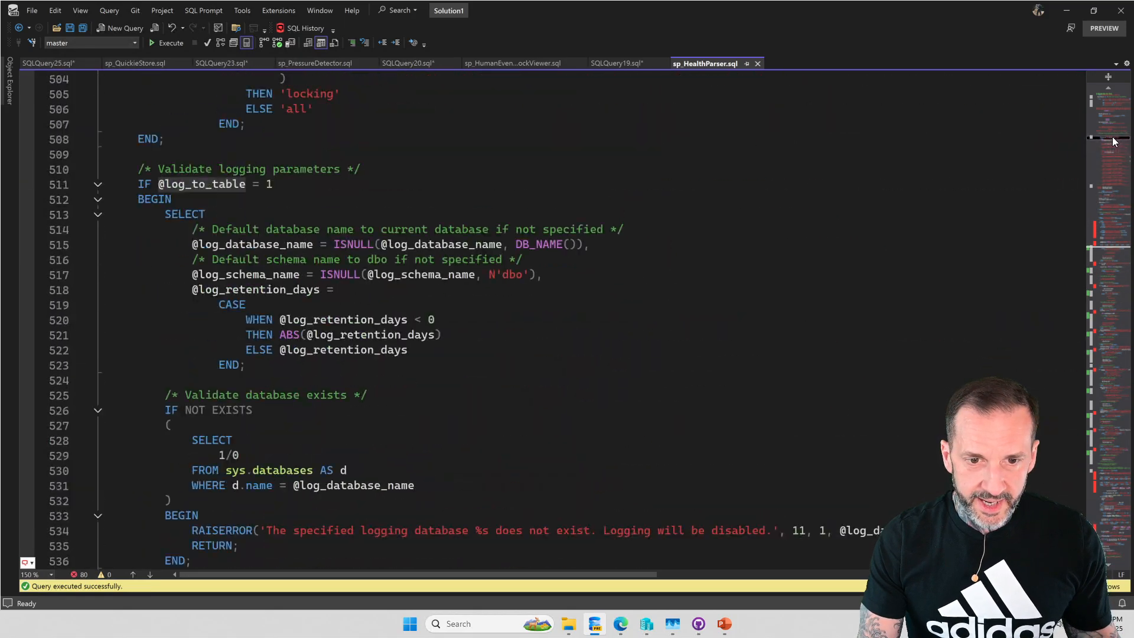
scroll(685, 325, "up", 4)
scroll(680, 332, "up", 3)
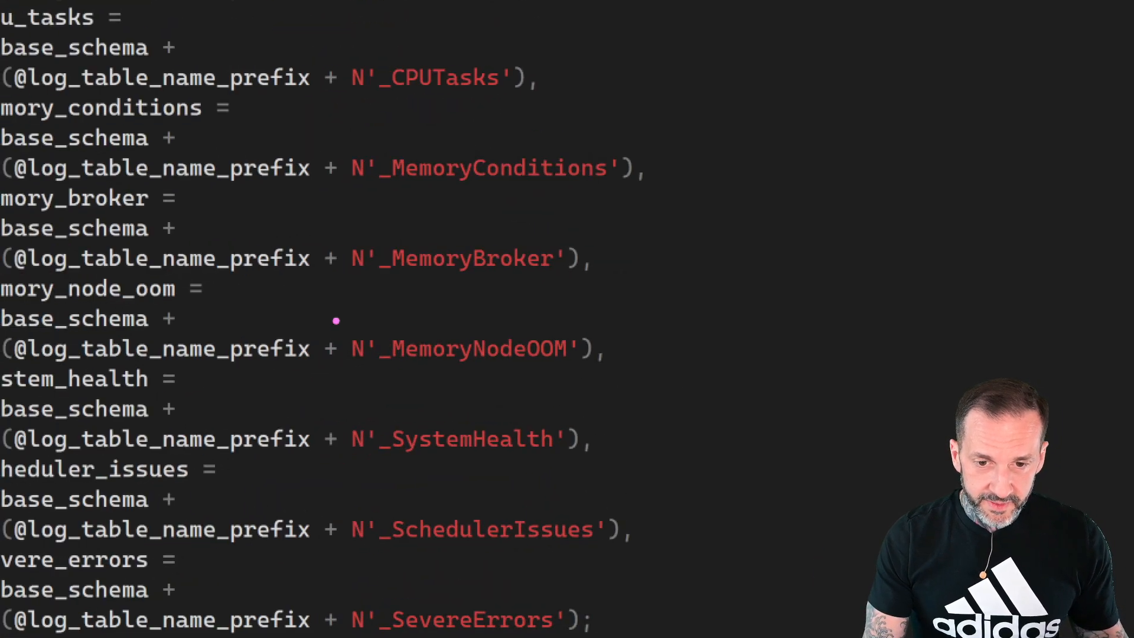
left_click_drag(336, 320, 649, 378)
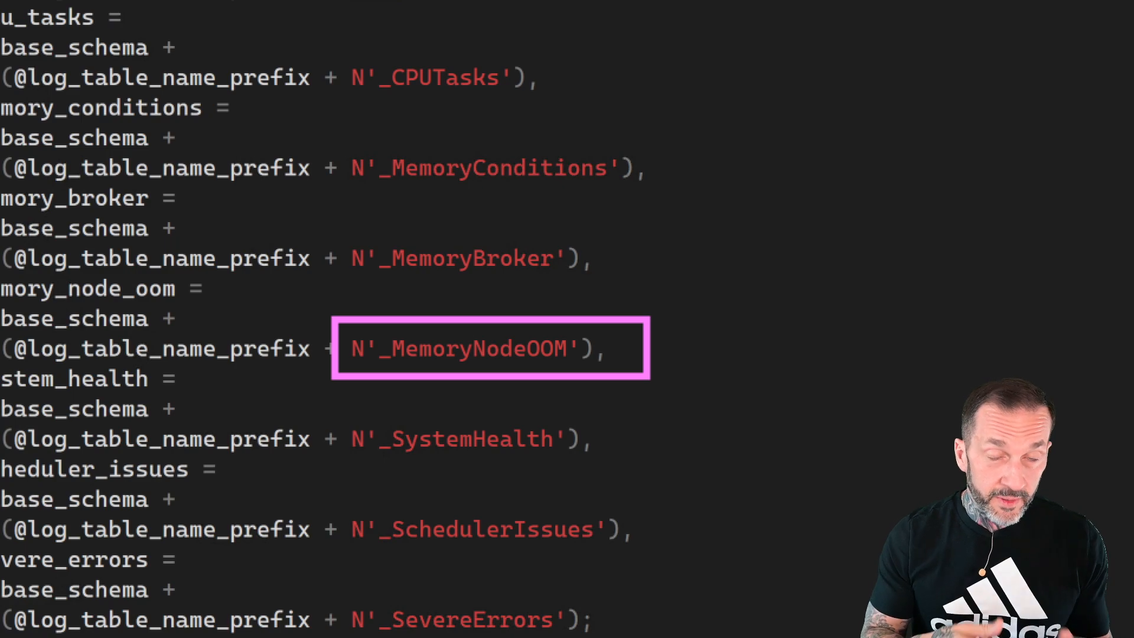